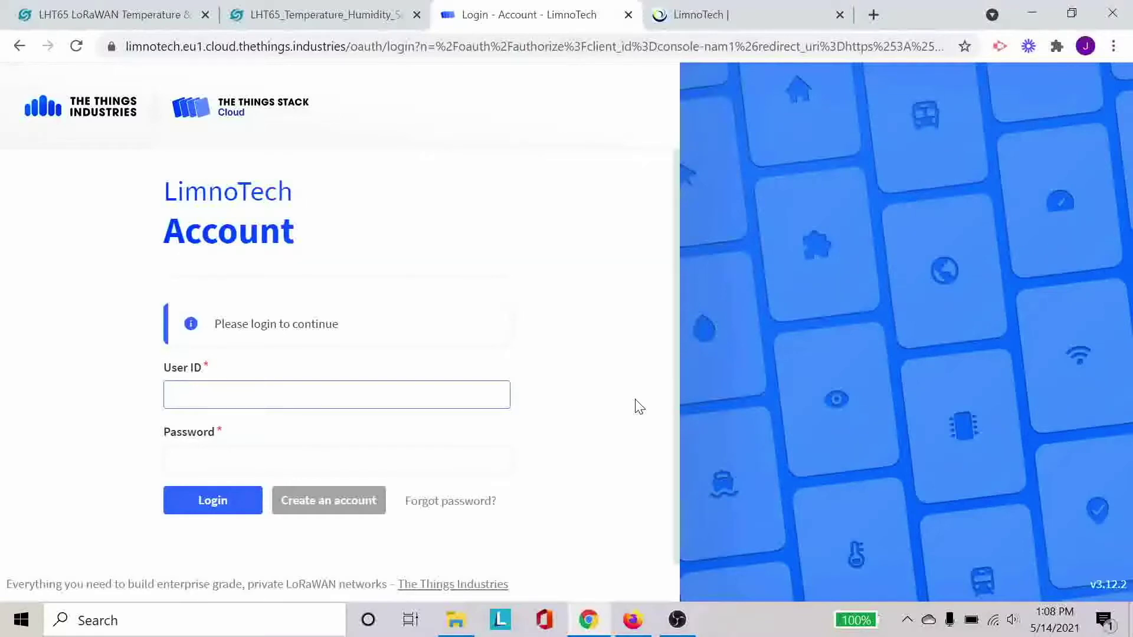
- Log in with the account's user ID and password, retyping the password after a failed attempt
type("gpu100")
key("Tab")
type("•••••••••••")
key("Return")
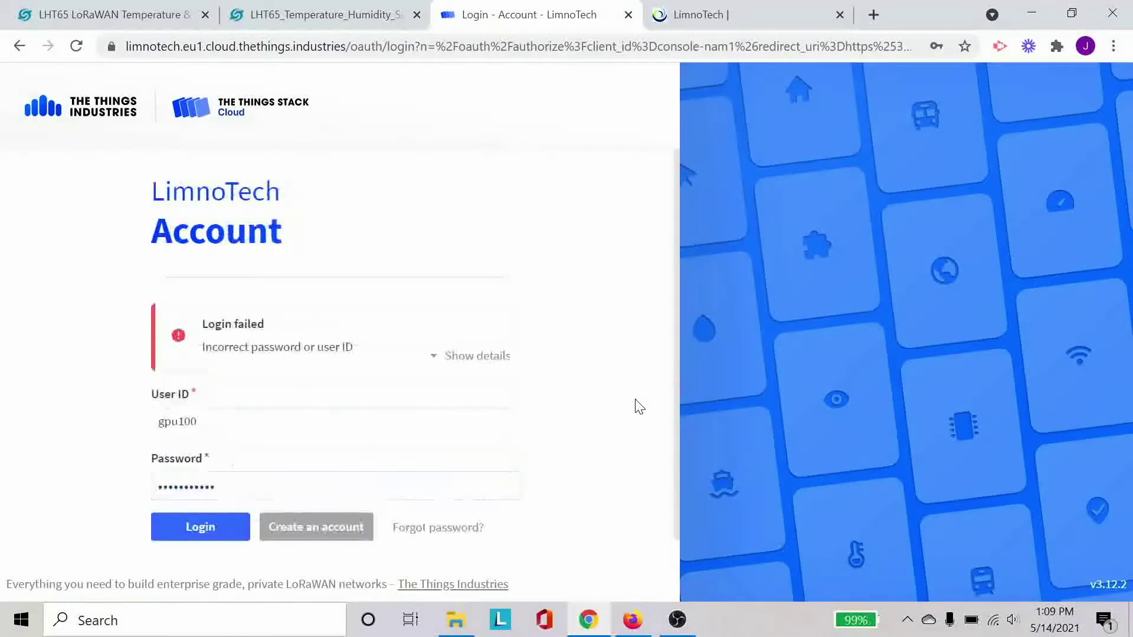
double_click(516, 479)
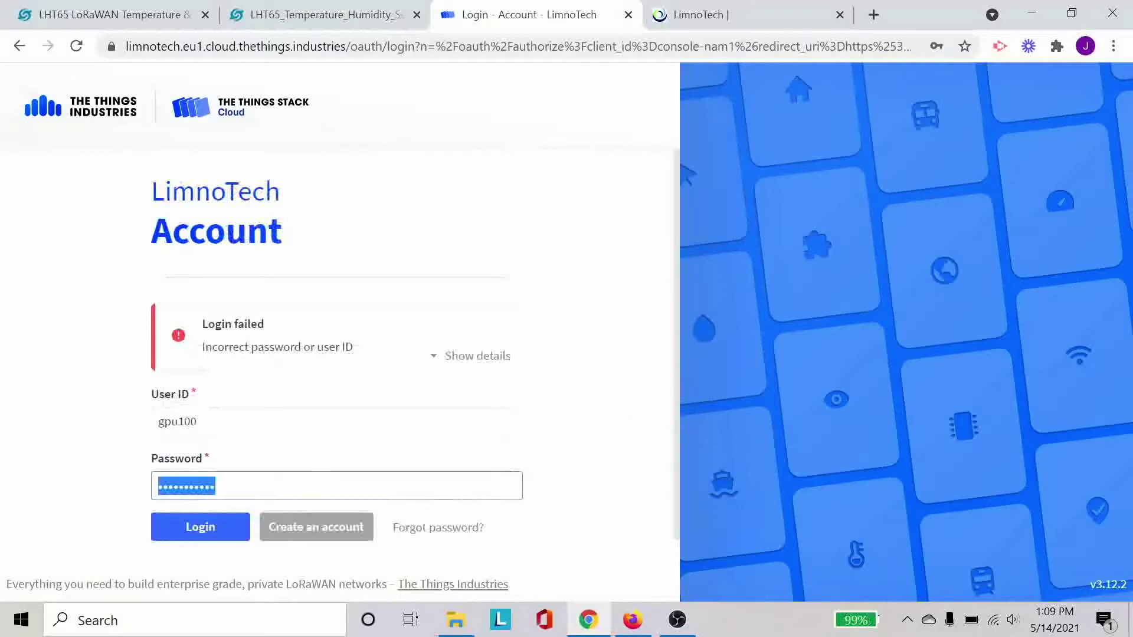
type("••••••••••")
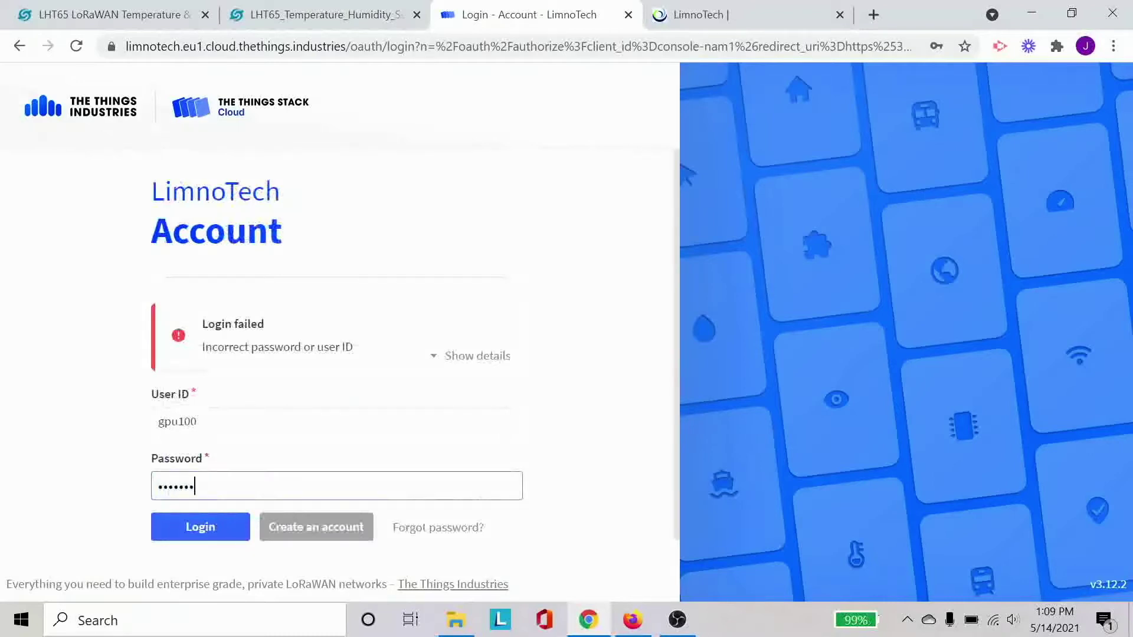
type("•")
key("Return")
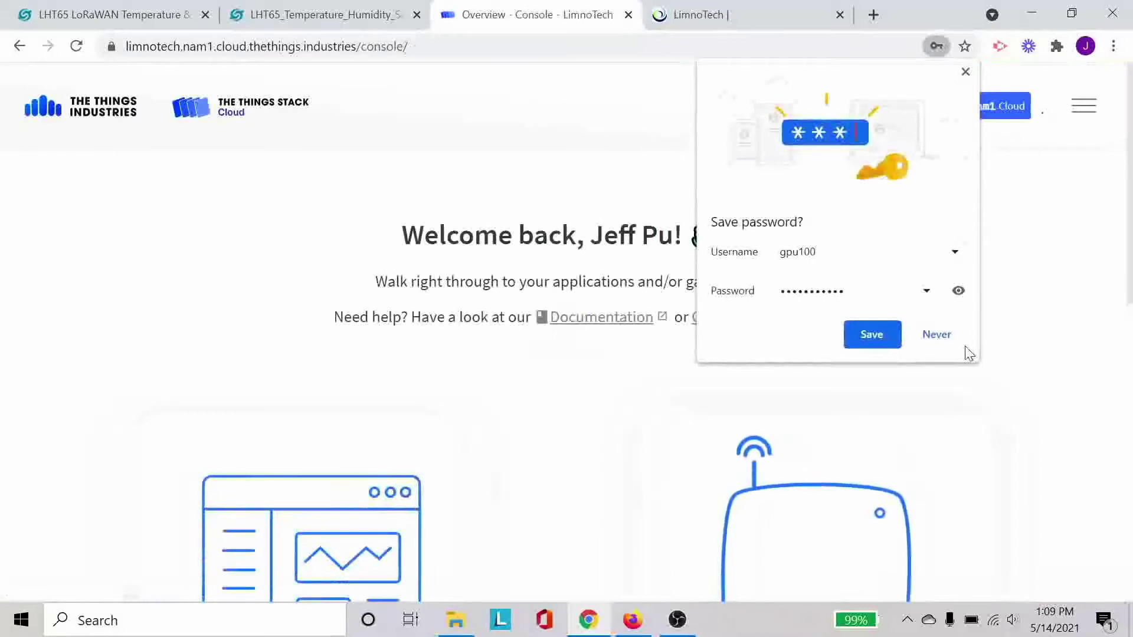
left_click(956, 341)
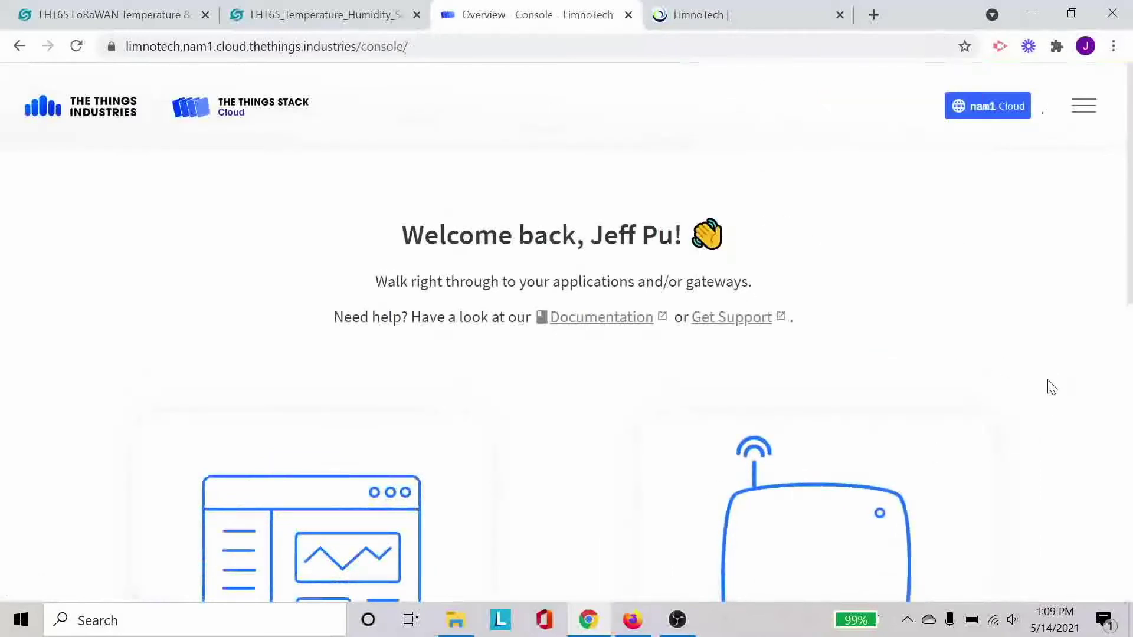
- Scroll down the console overview and go to the Gateways list
scroll(1051, 388, "down", 5)
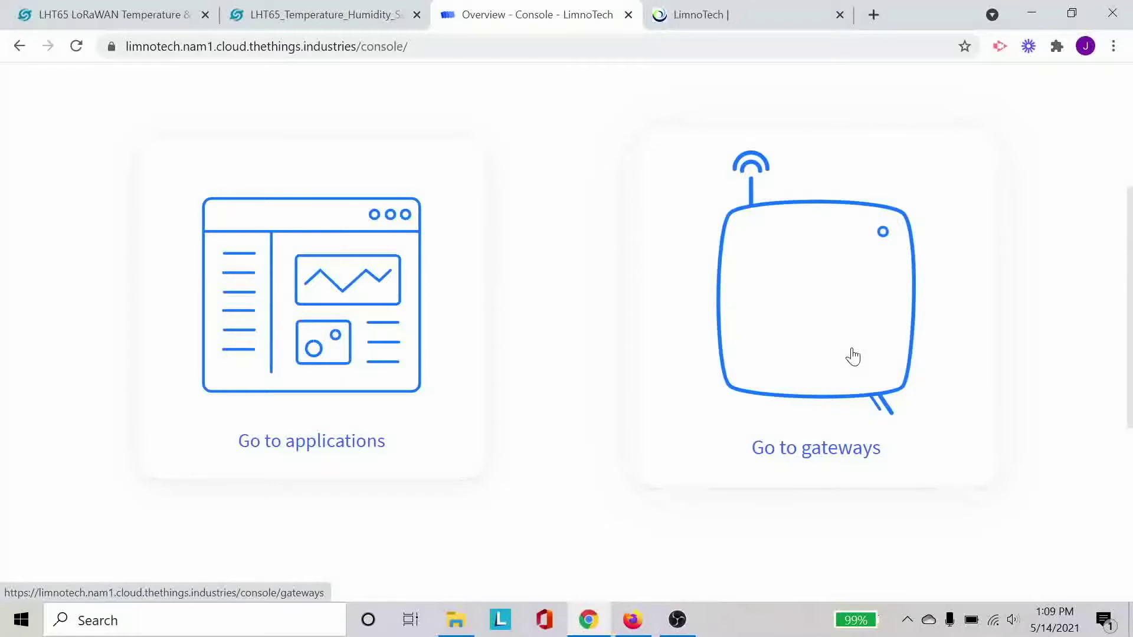
left_click(853, 357)
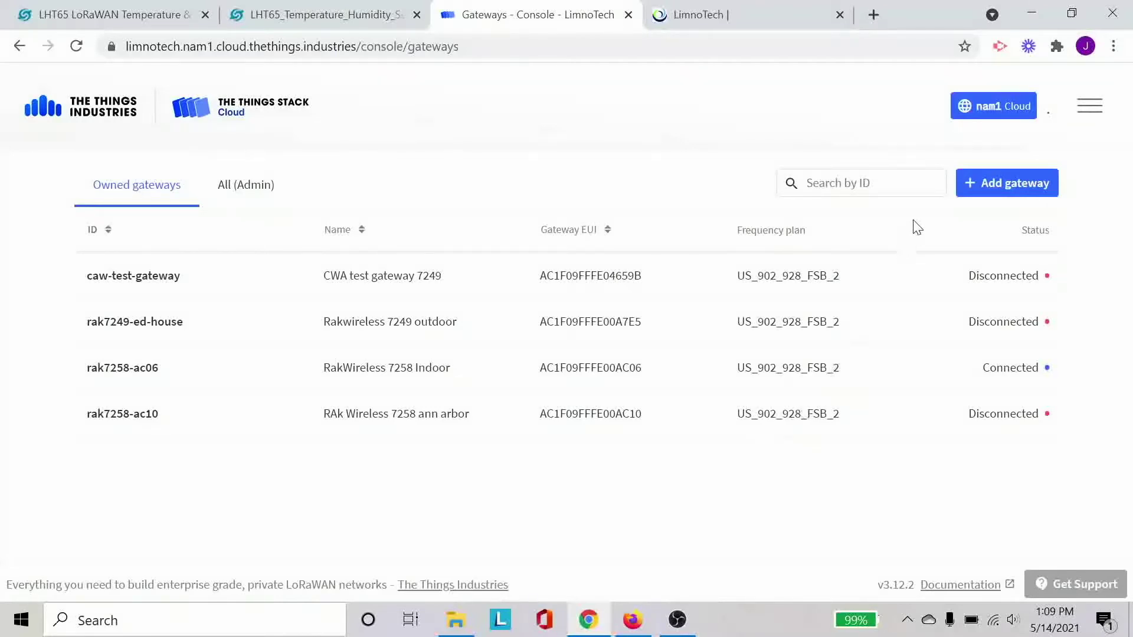
- Start adding a gateway owned by limnotech-internal and enter the Gateway ID 'indoor_RAK'
left_click(1010, 190)
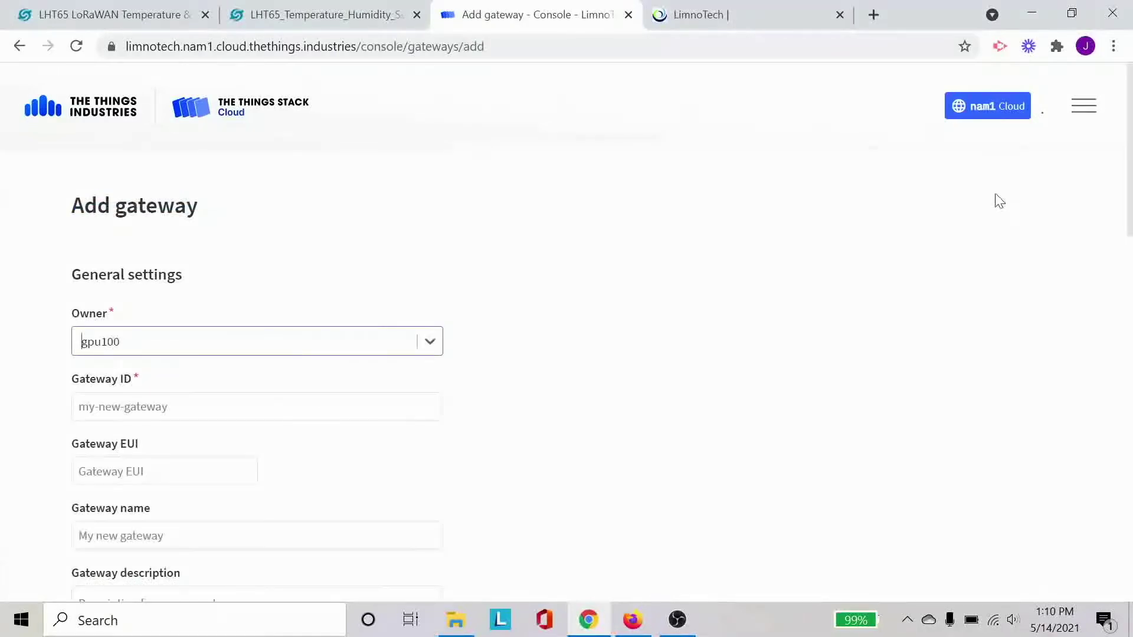
scroll(771, 329, "down", 2)
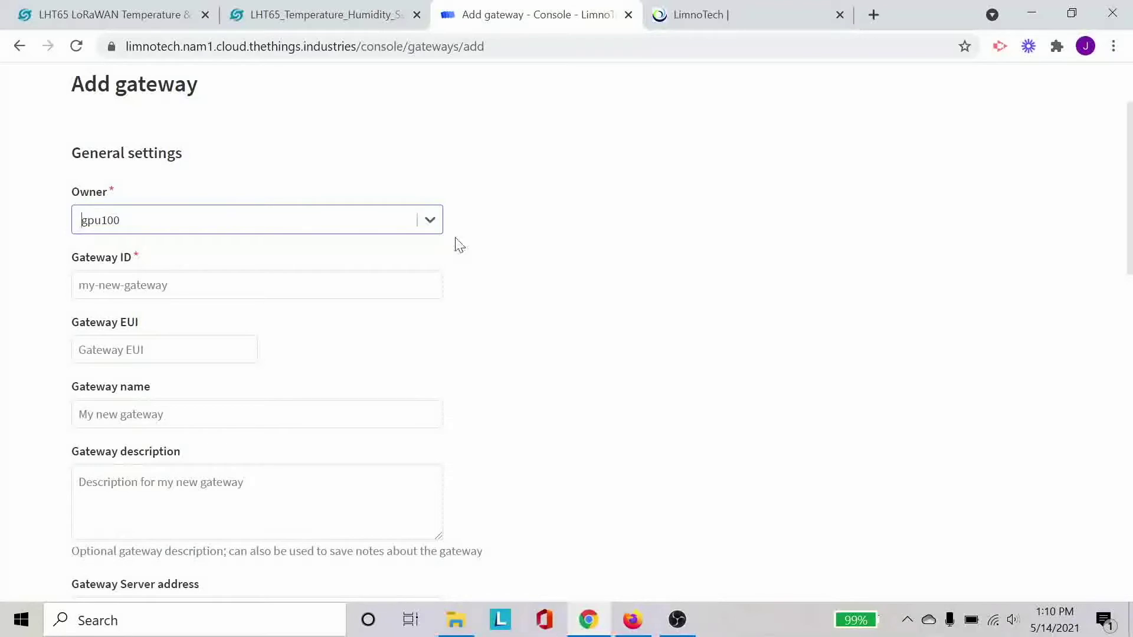
left_click(292, 232)
left_click(271, 293)
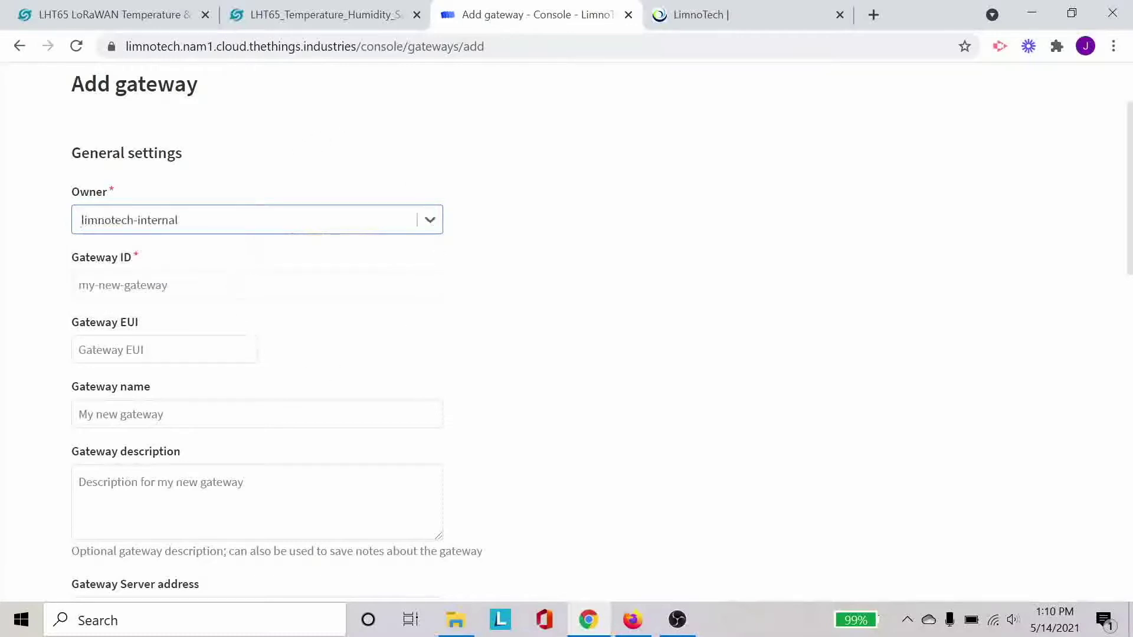
left_click(230, 286)
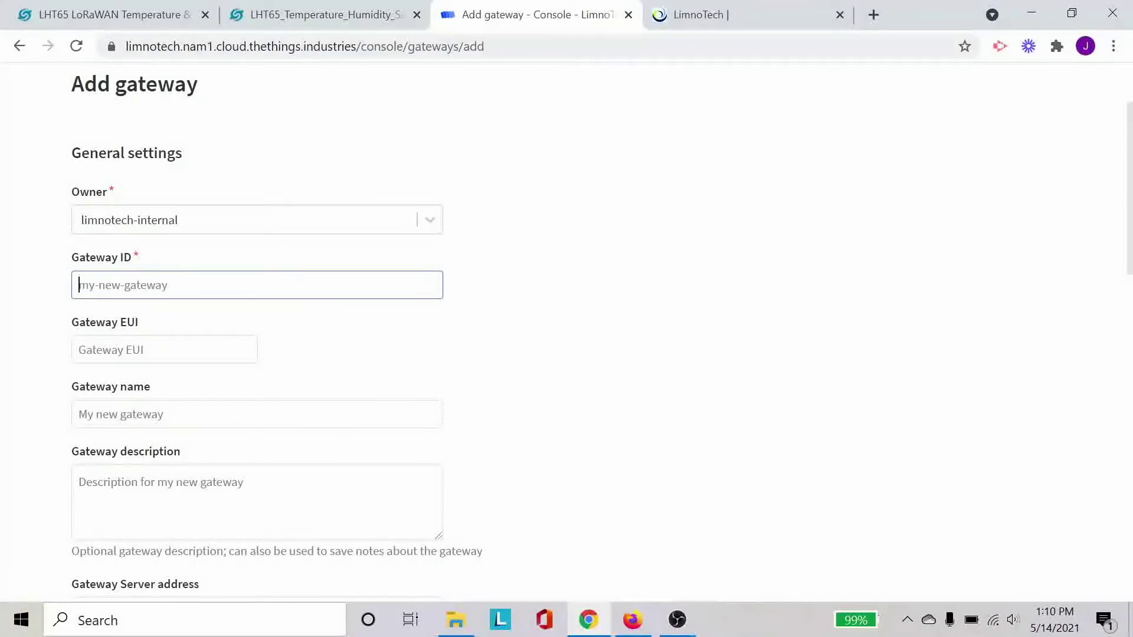
type("indoor_RAK")
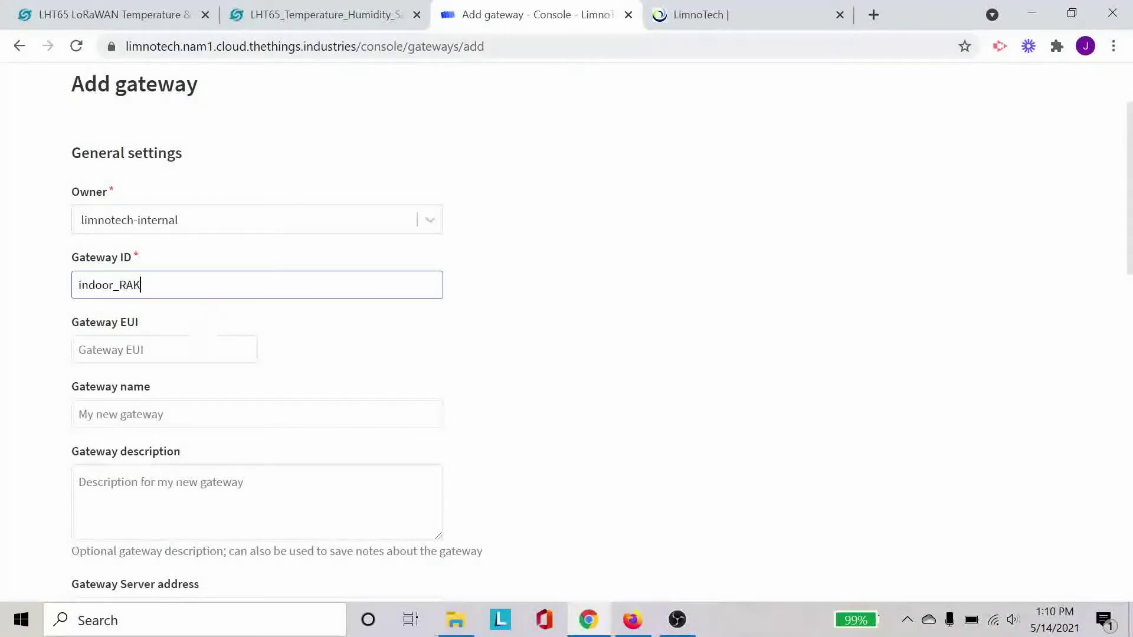
- Correct the Gateway ID from 'indoor_RAK' to 'indoor-rak' to clear the validation error
left_click(195, 354)
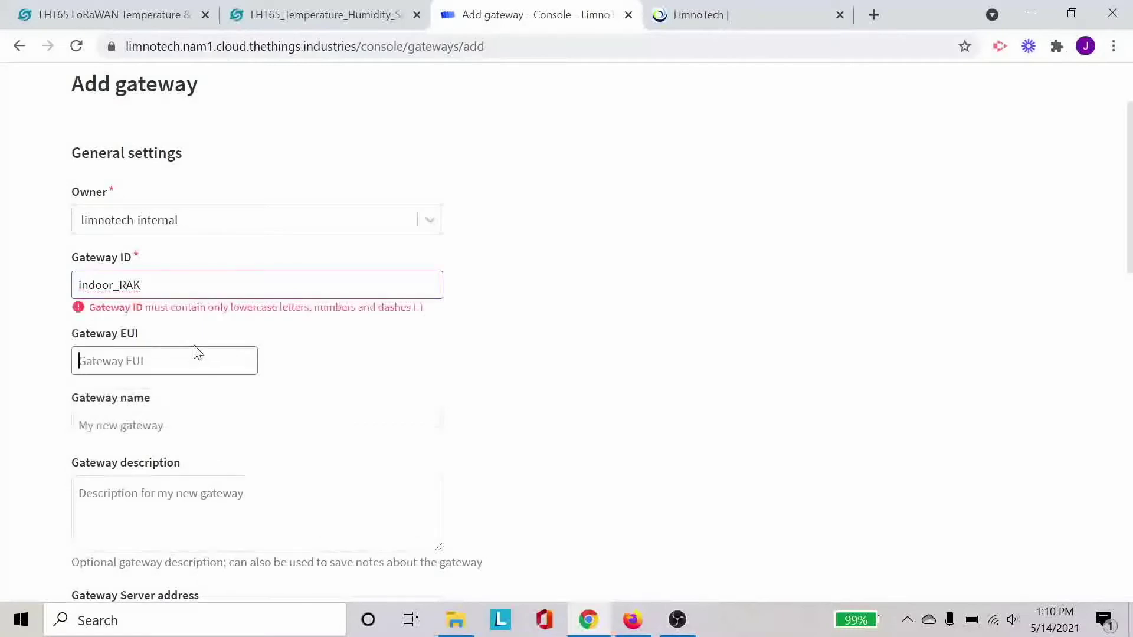
left_click(119, 285)
key("BackSpace")
type("-")
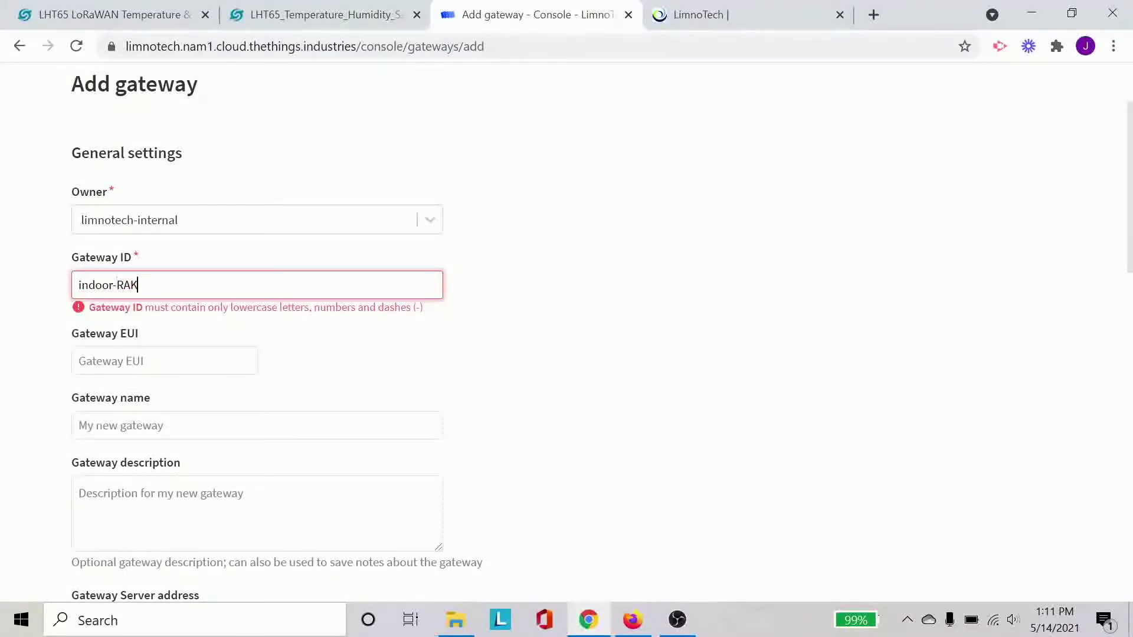
key("Delete")
key("Delete")
key("Delete")
type("rak")
key("Tab")
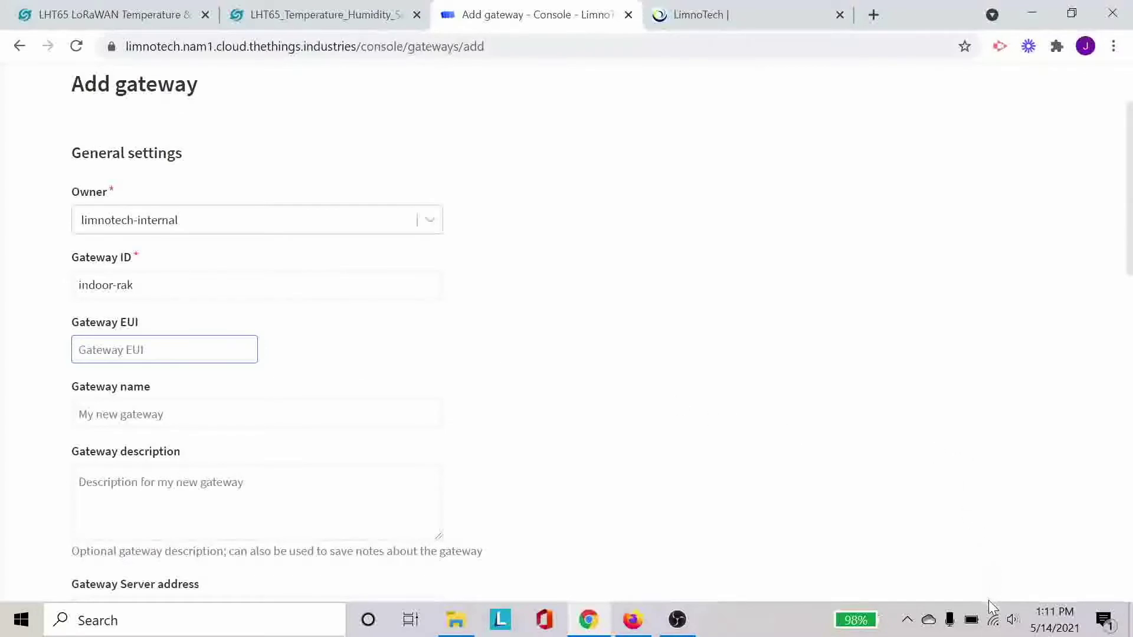
left_click(994, 623)
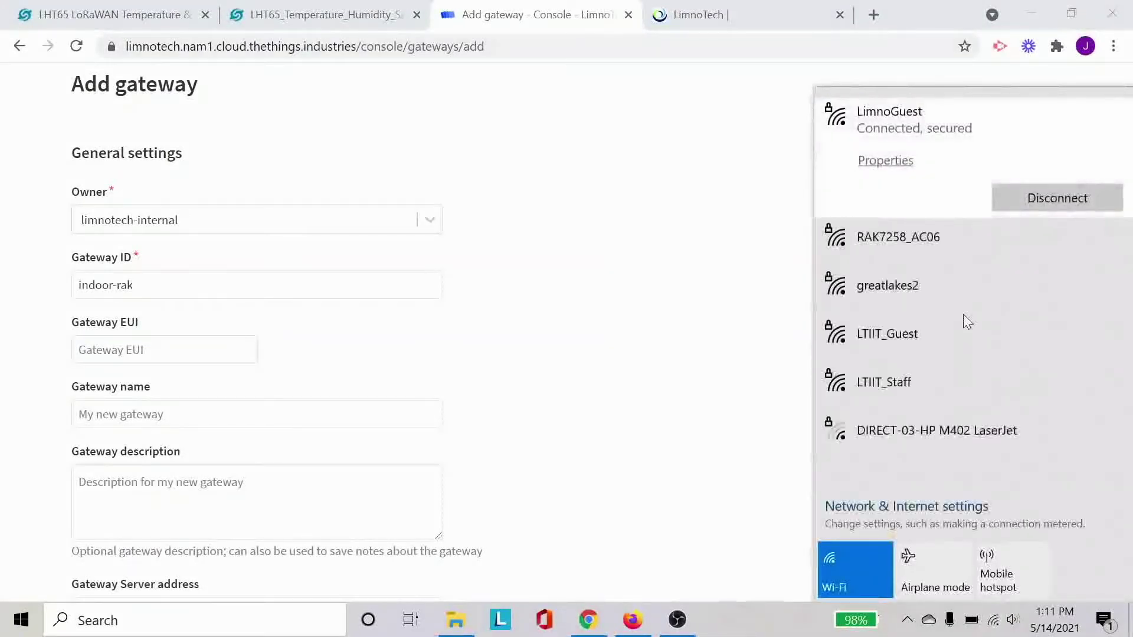
- Switch the PC's Wi-Fi to the RAK7258_AC06 network and open a new browser tab
left_click(964, 247)
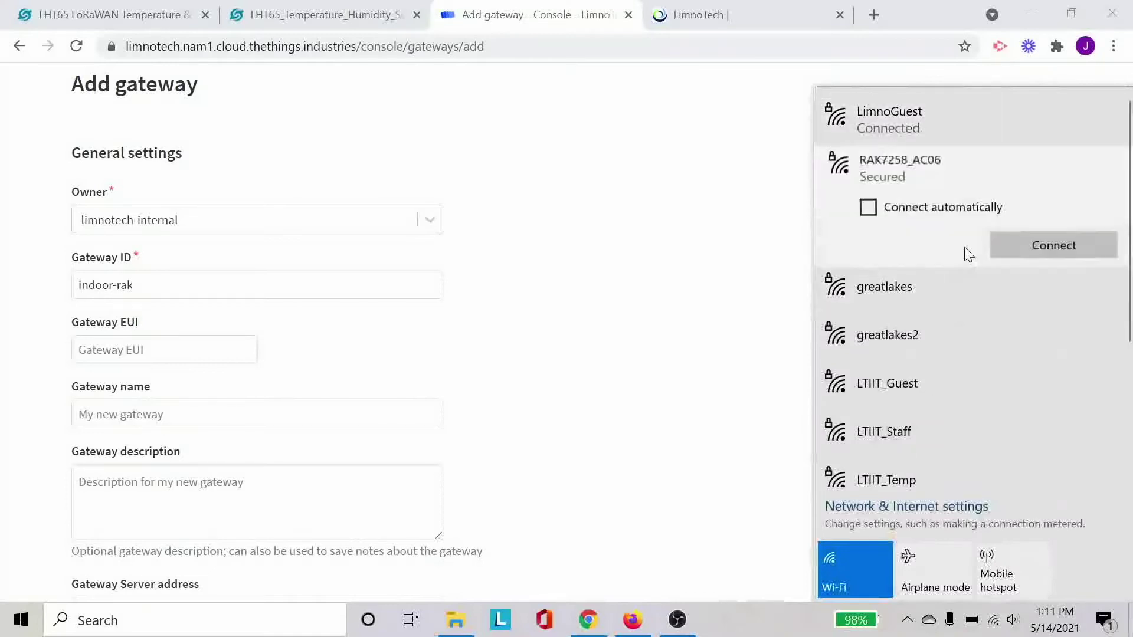
left_click(1008, 245)
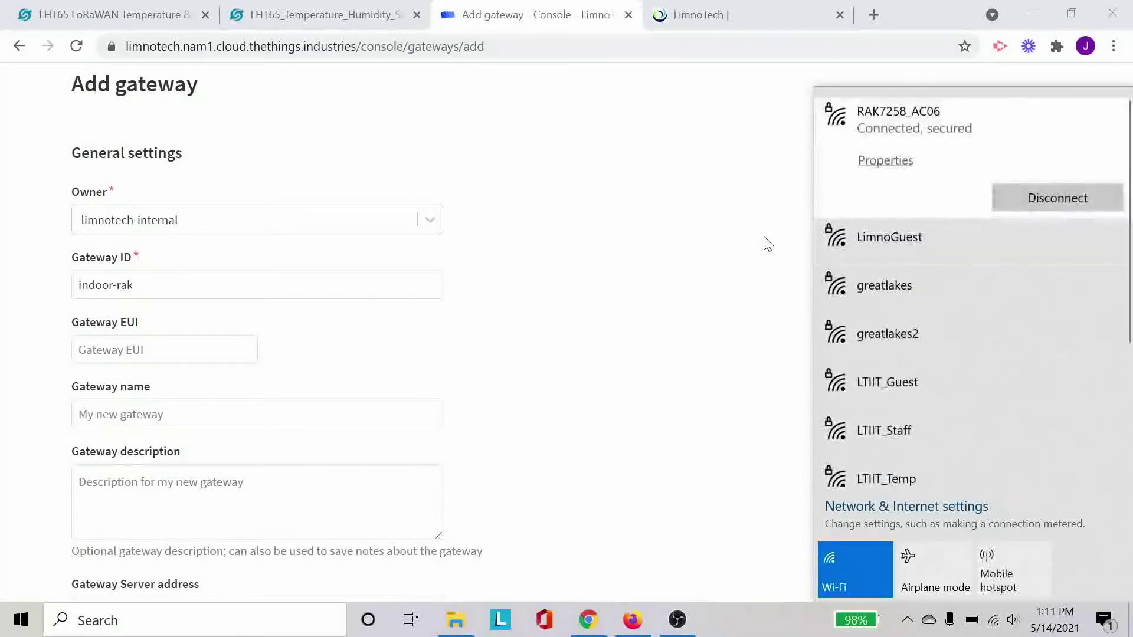
left_click(768, 243)
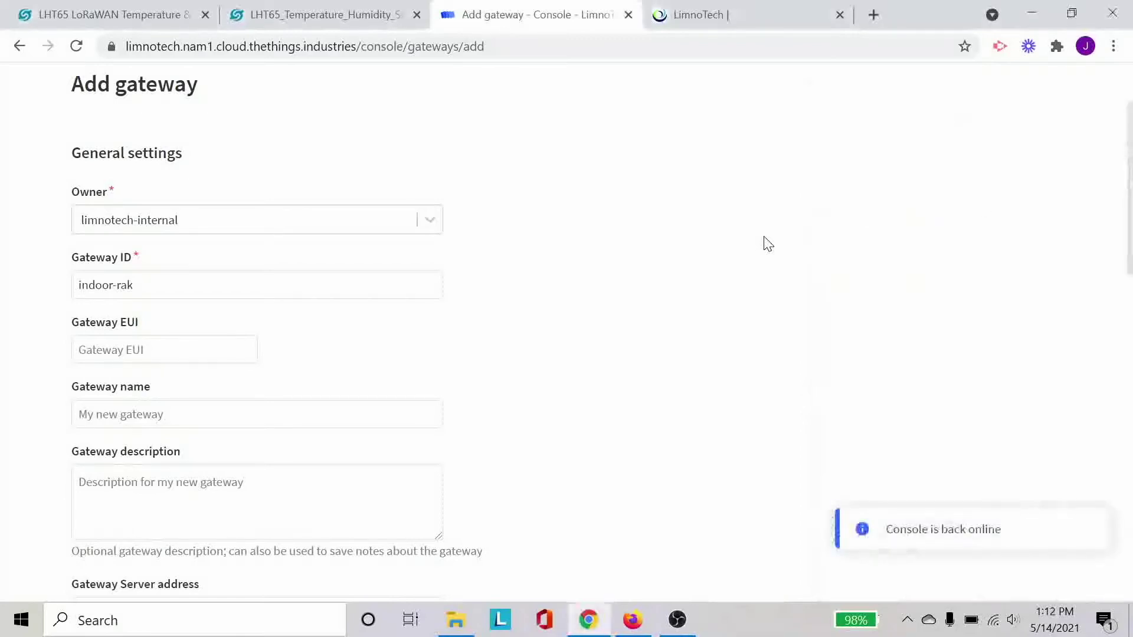
left_click(874, 14)
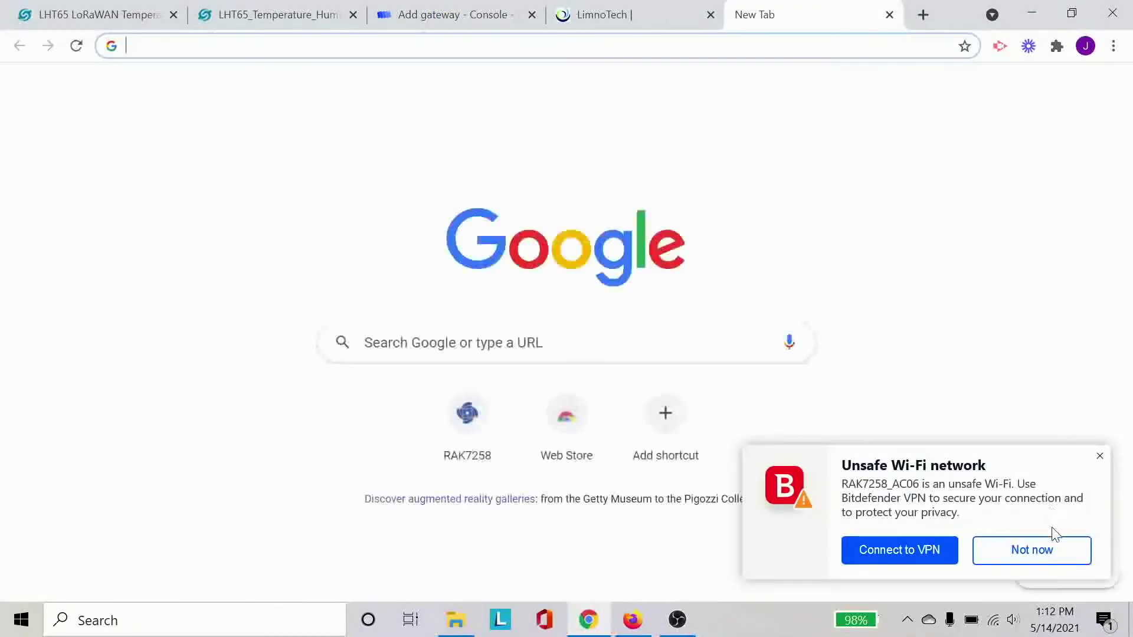
- Dismiss the unsafe Wi-Fi warning and load the gateway's LuCI admin page
left_click(1057, 558)
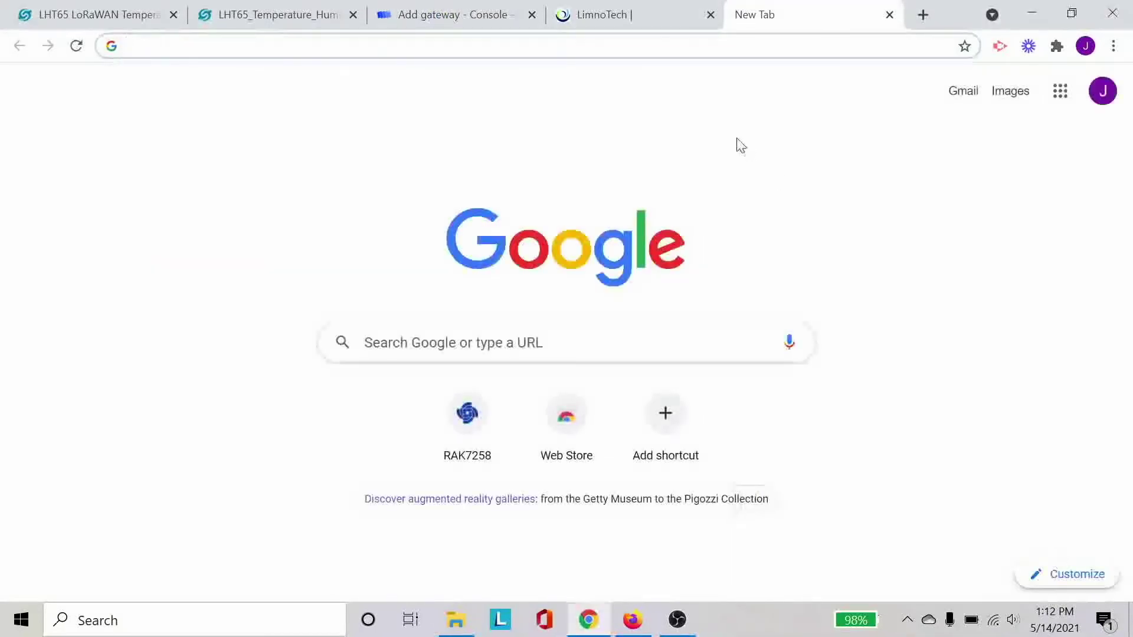
type("1")
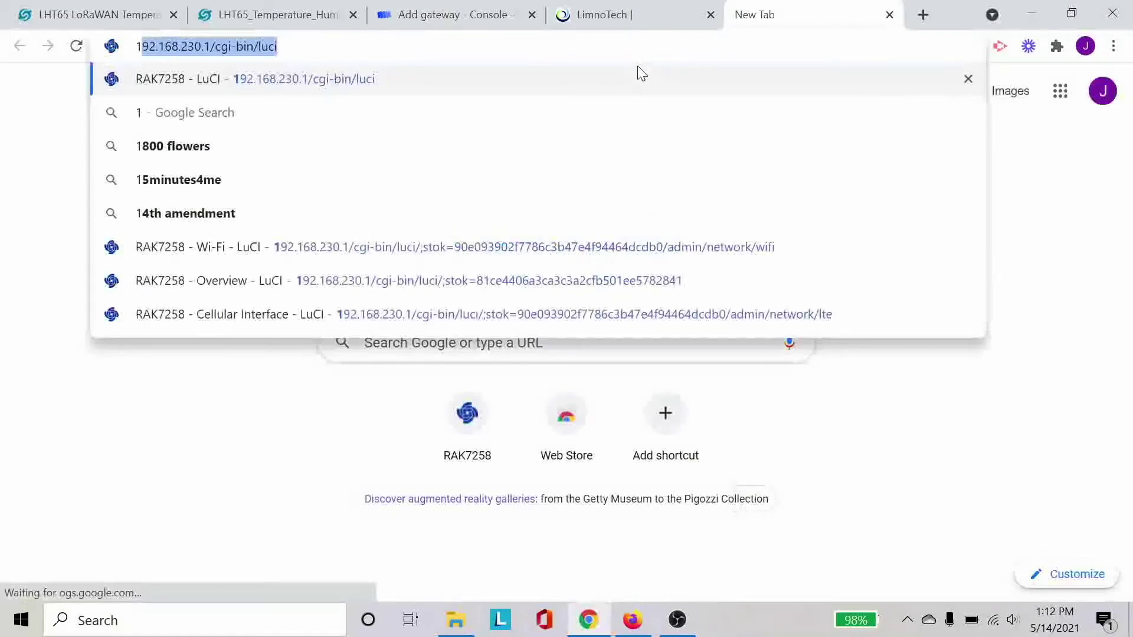
key("Return")
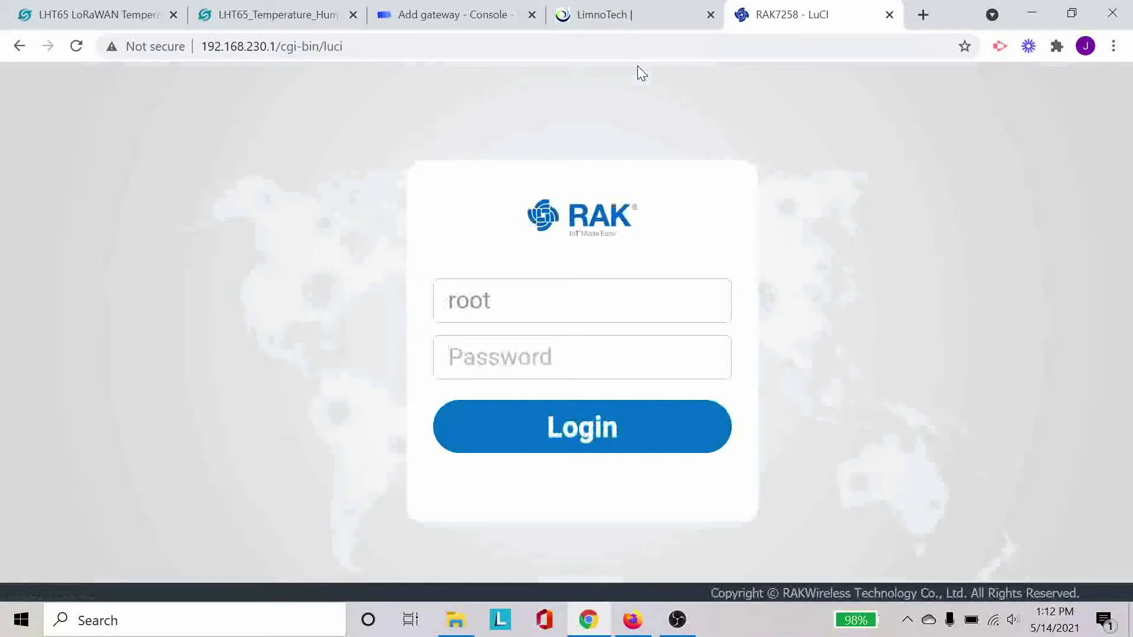
- Log in to LuCI with the gateway's admin password and dismiss the password prompts
type("root")
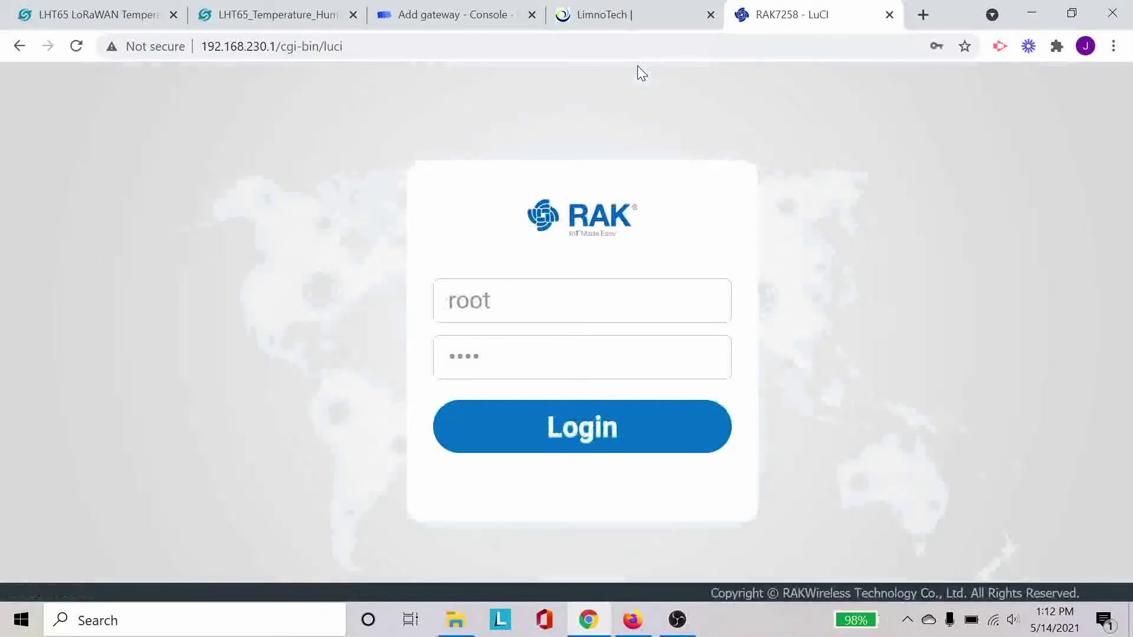
key("Return")
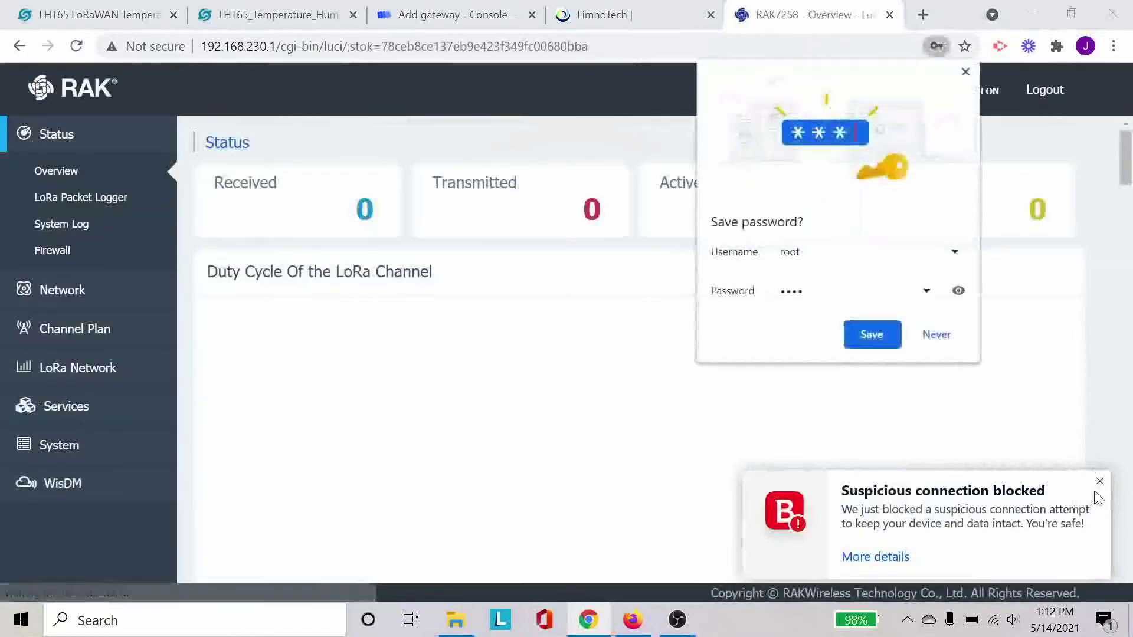
left_click(1099, 483)
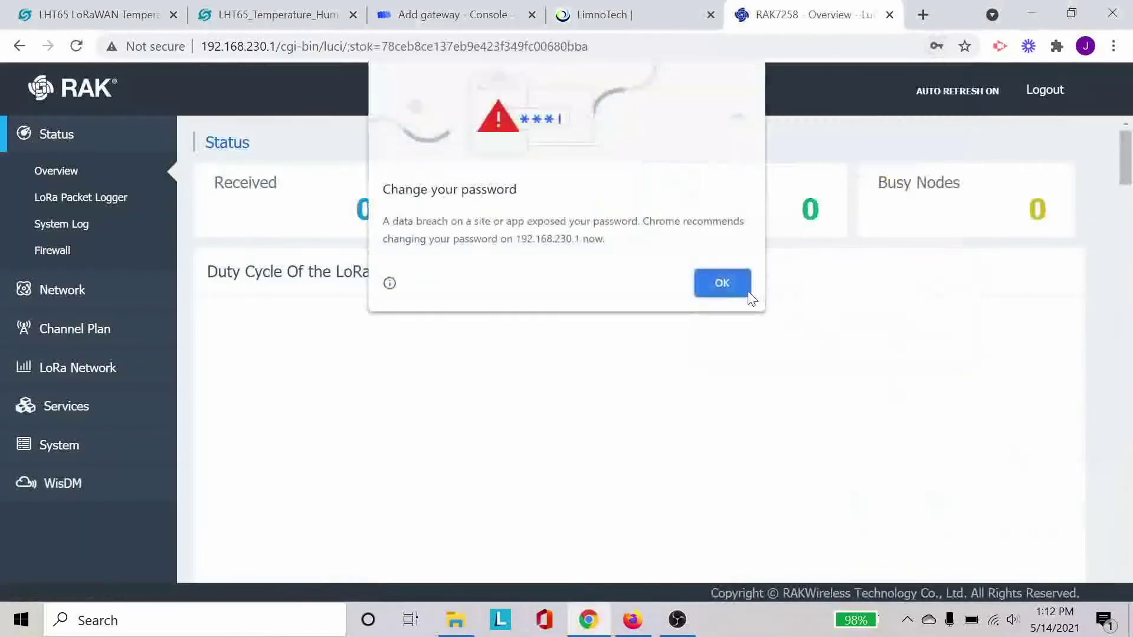
left_click(722, 283)
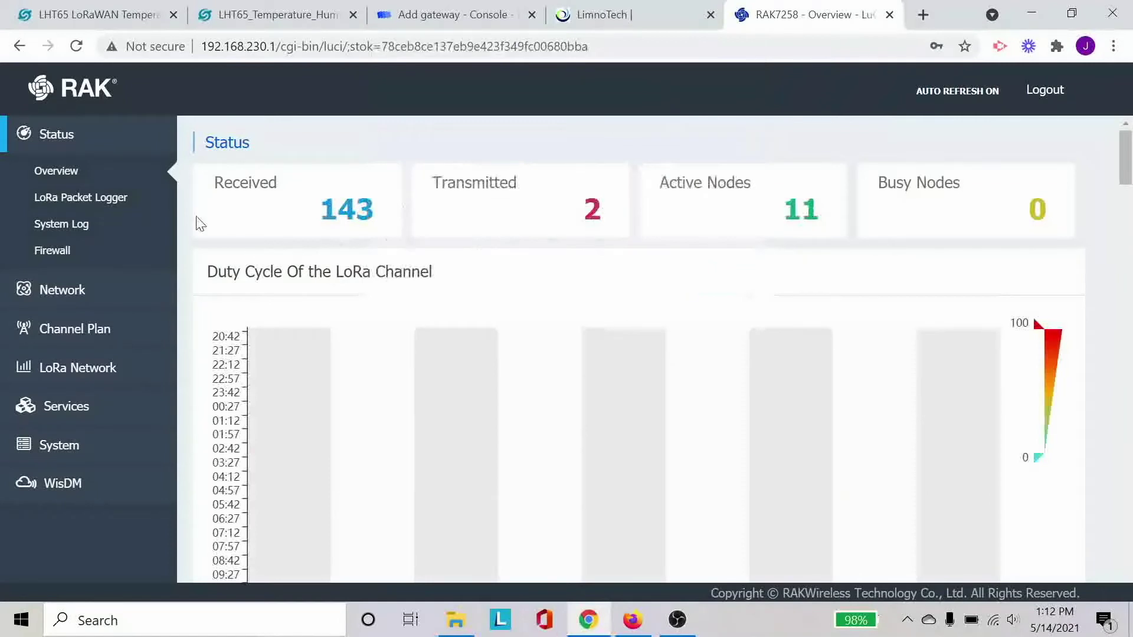
left_click(118, 295)
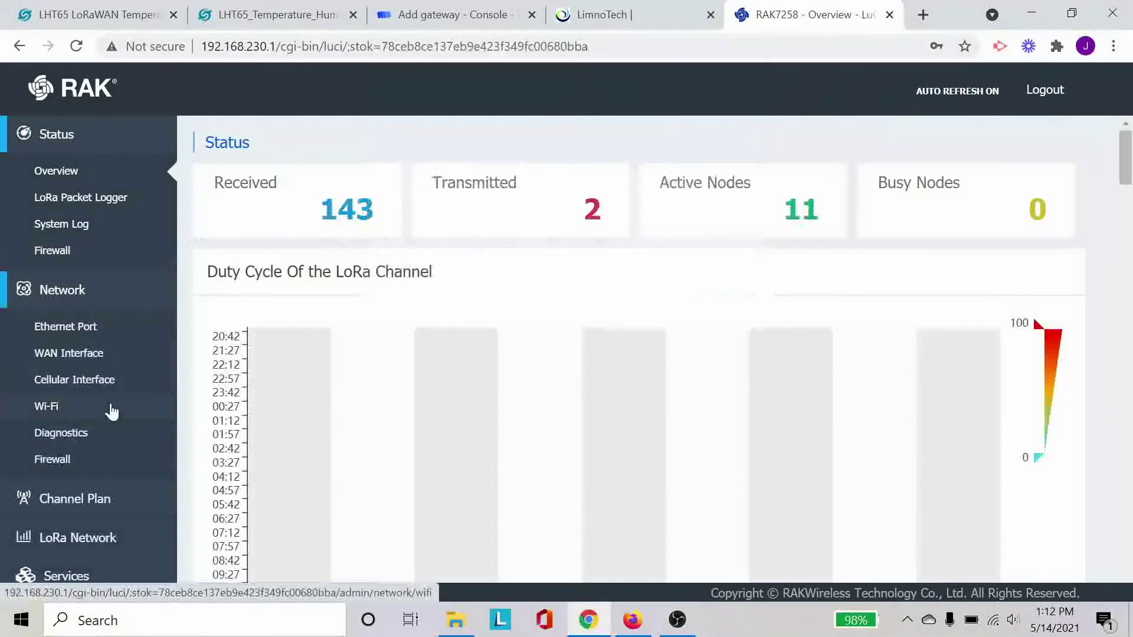
- Open LoRa Network > Network Settings and copy the Gateway EUI ac1f09fffe00ac06
left_click(114, 494)
left_click(122, 378)
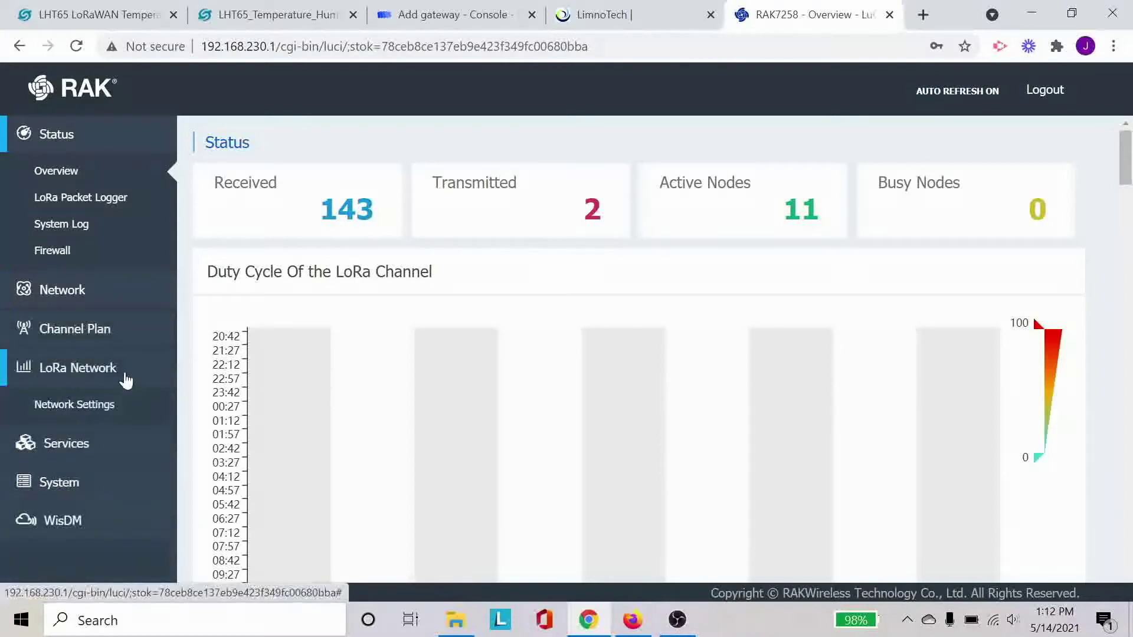
left_click(120, 408)
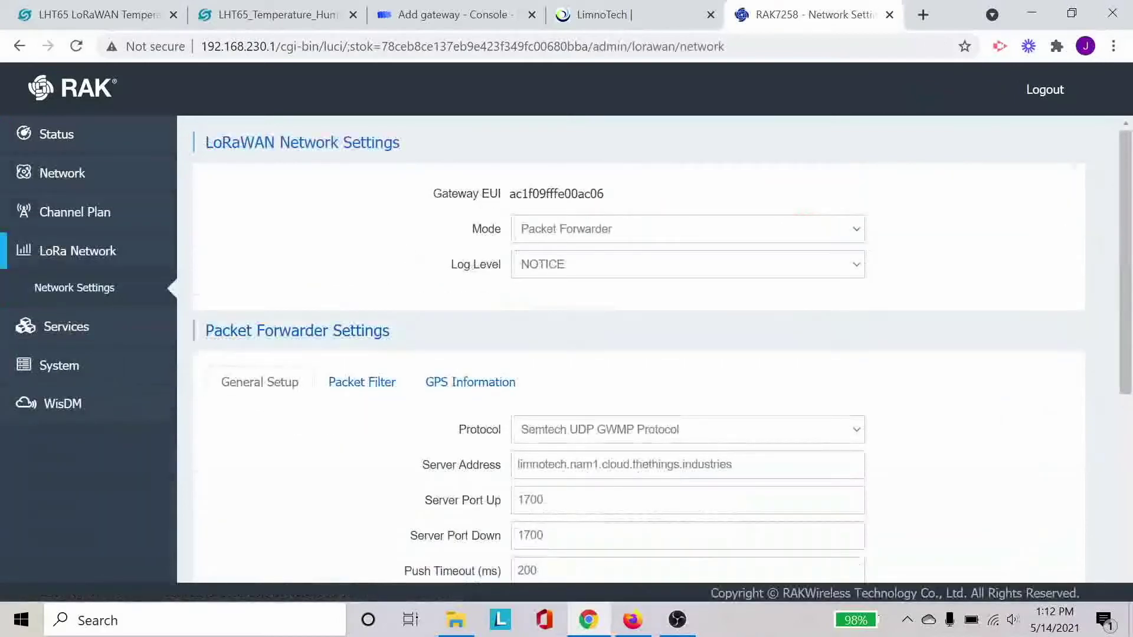
double_click(556, 194)
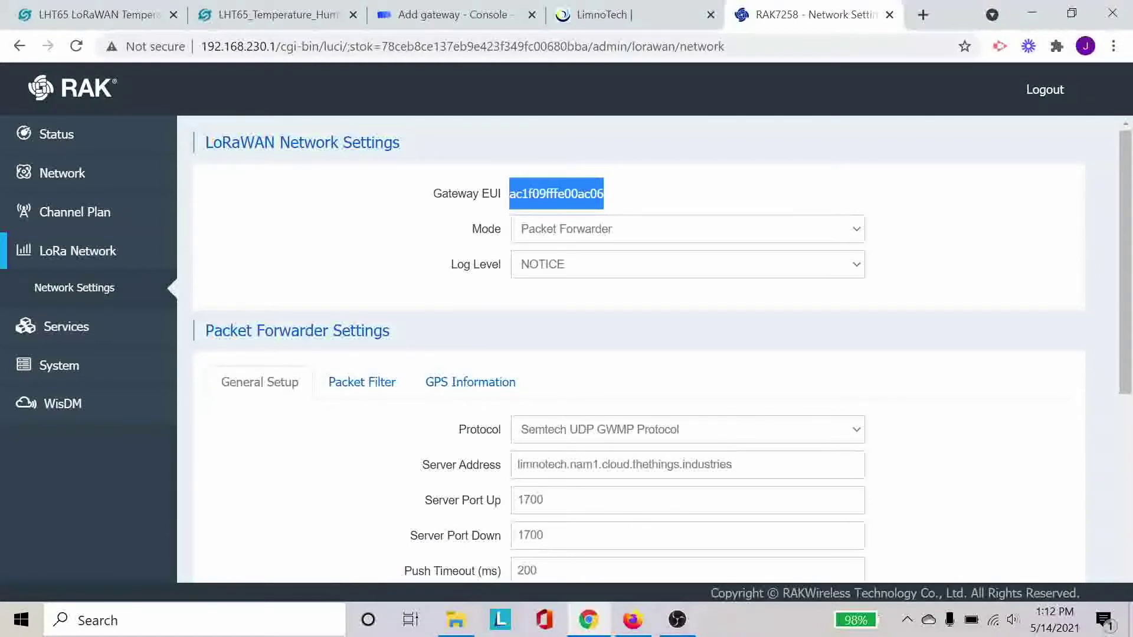
- Return to the Add gateway form and select the Gateway EUI field
left_click(481, 18)
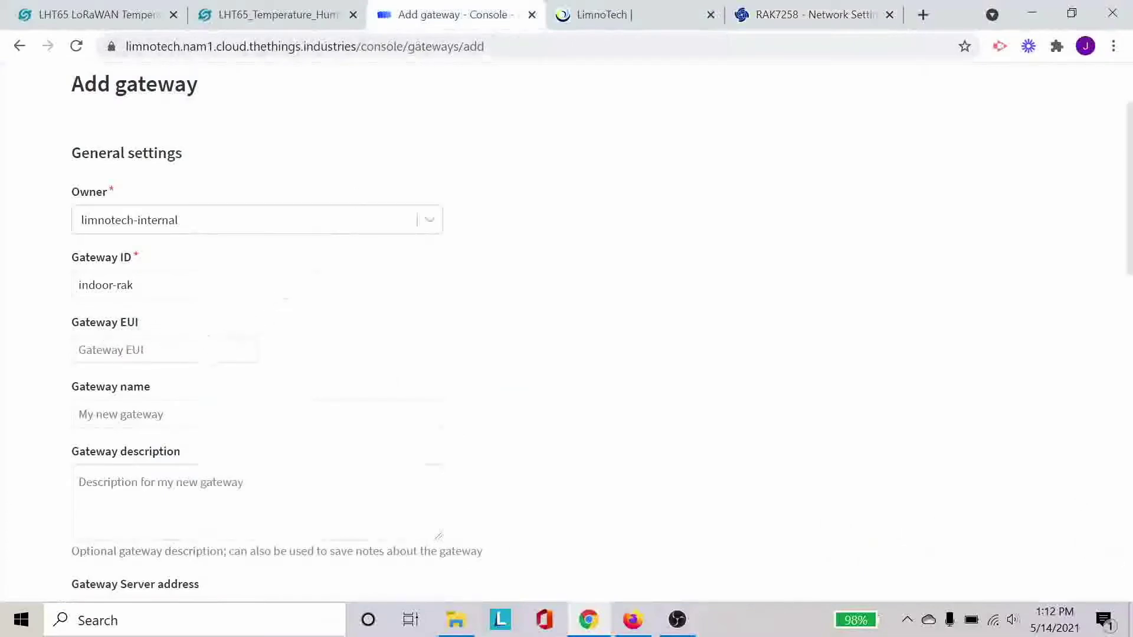
left_click(165, 350)
scroll(481, 387, "up", 1)
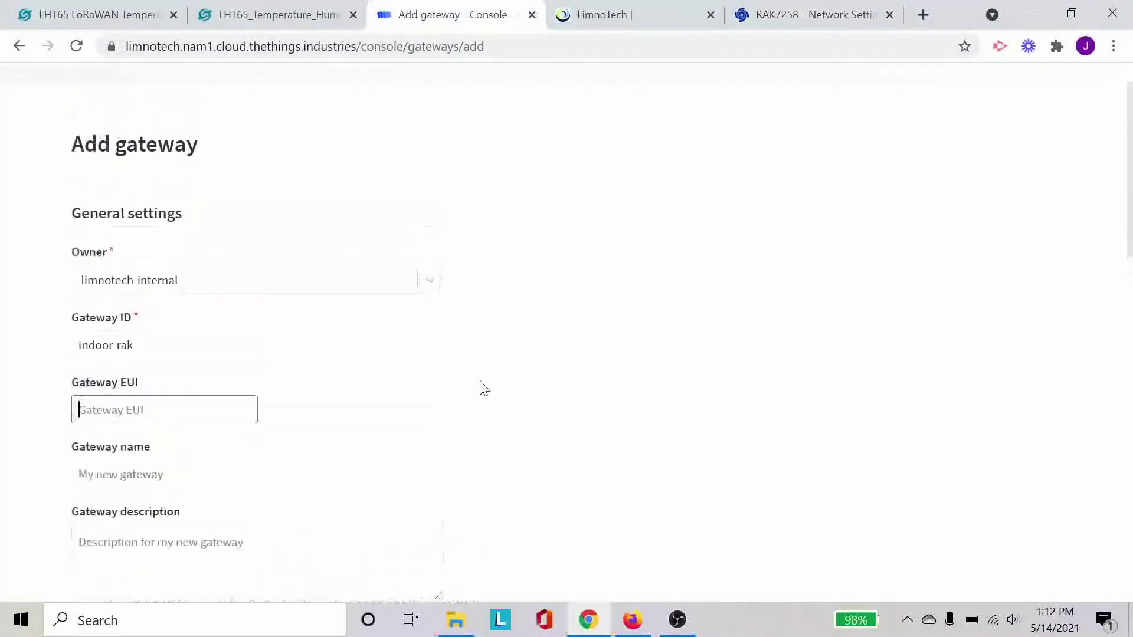
scroll(480, 387, "down", 1)
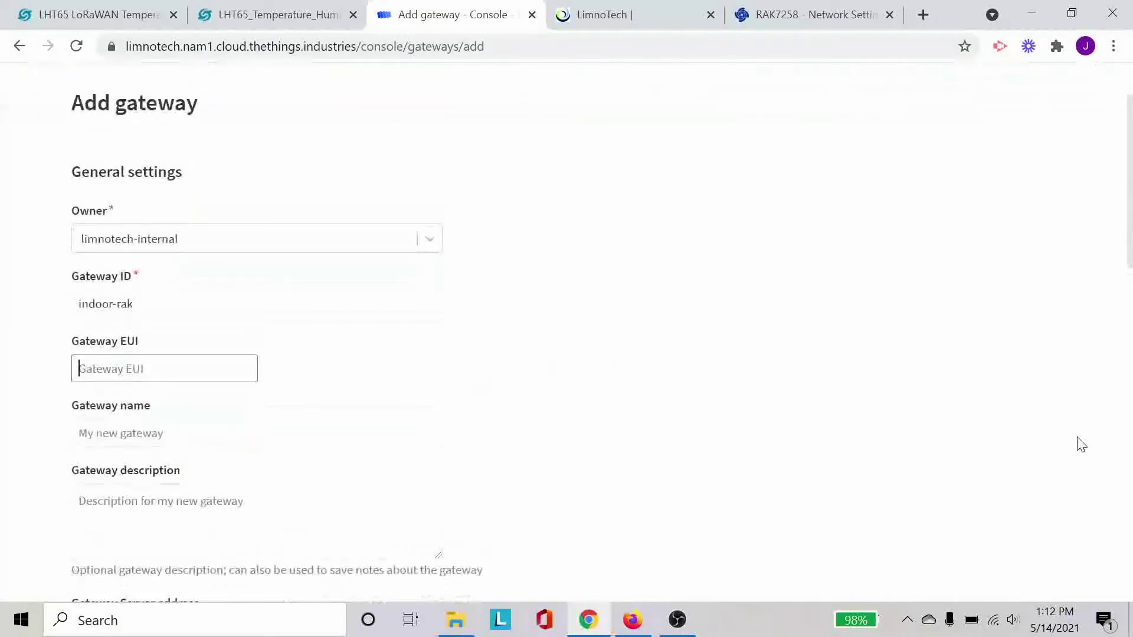
- Reconnect the PC's Wi-Fi to LimnoGuest and confirm the connection is back
left_click(996, 623)
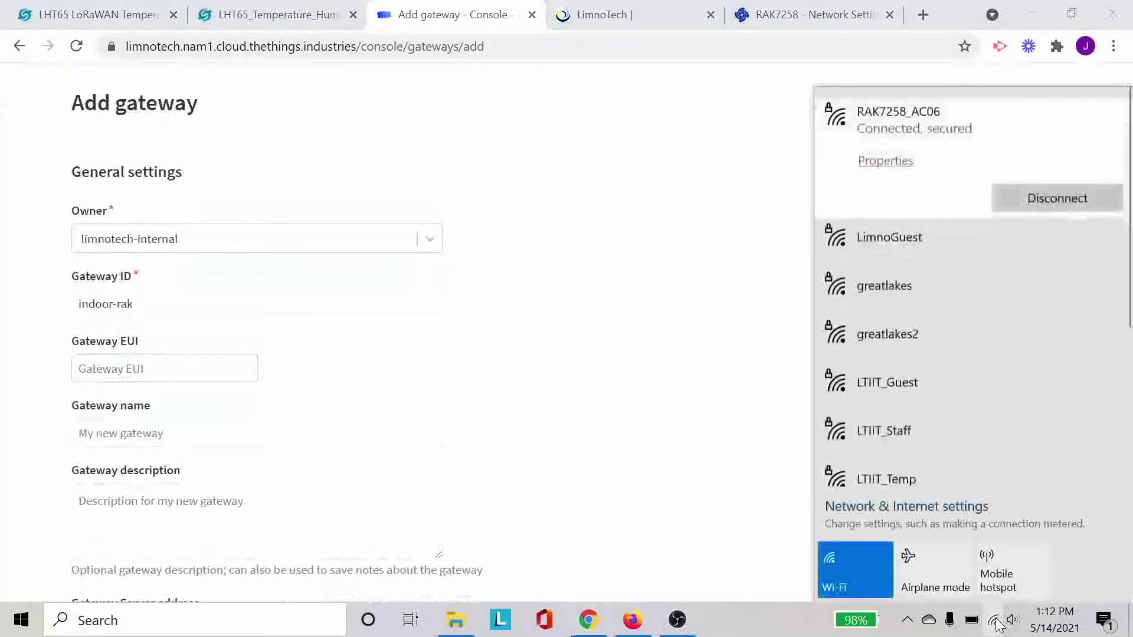
left_click(973, 228)
left_click(1042, 253)
left_click(663, 316)
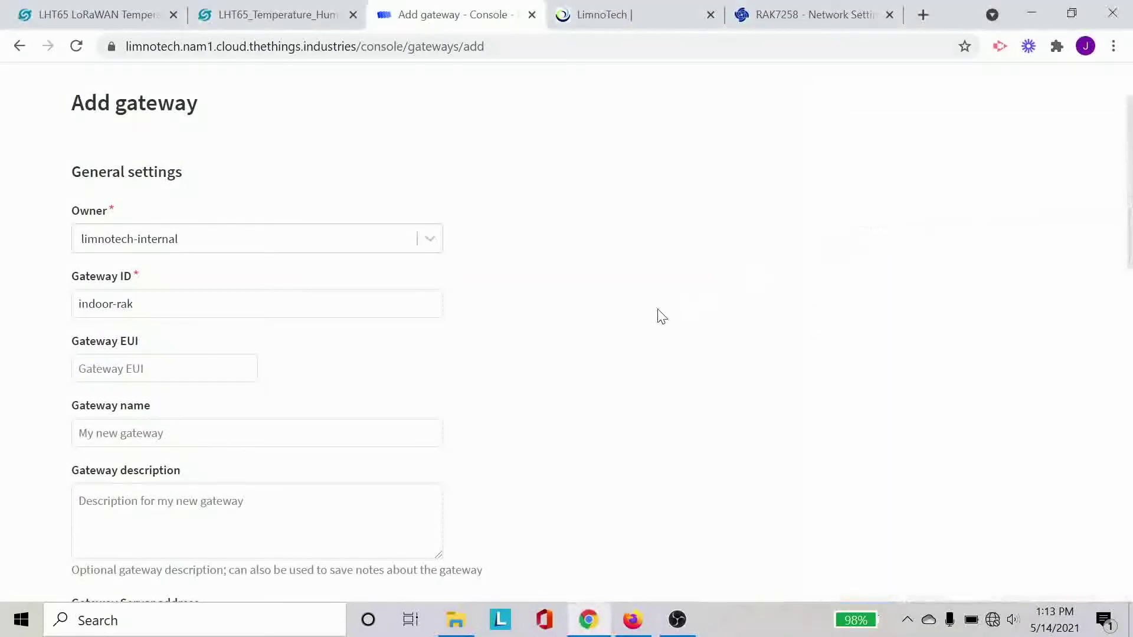
left_click(993, 618)
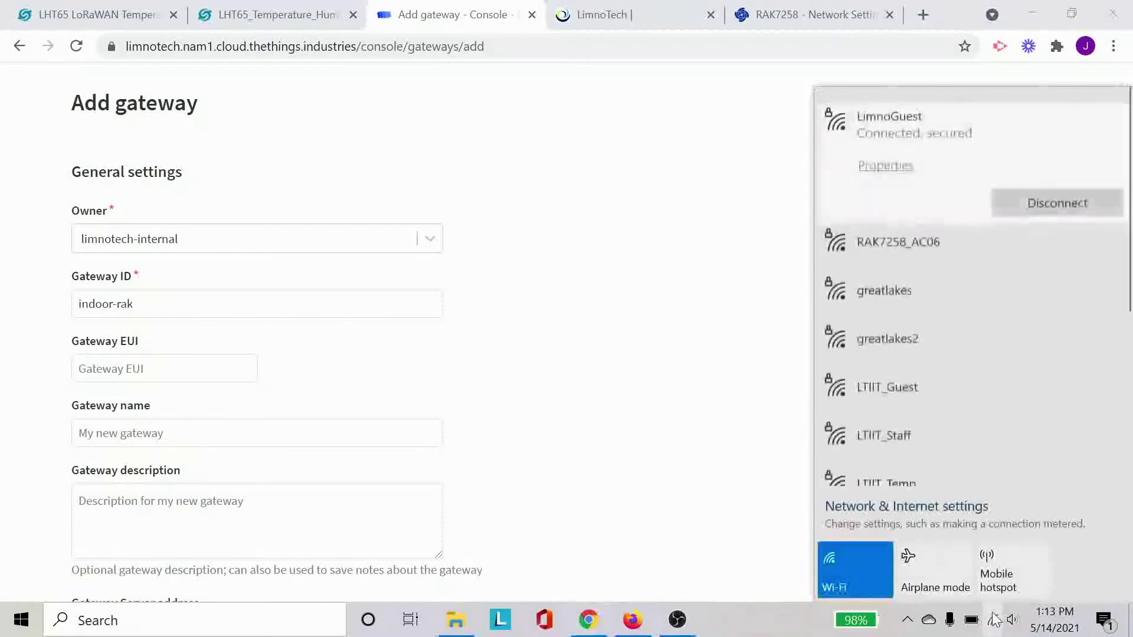
left_click(659, 354)
scroll(661, 354, "down", 1)
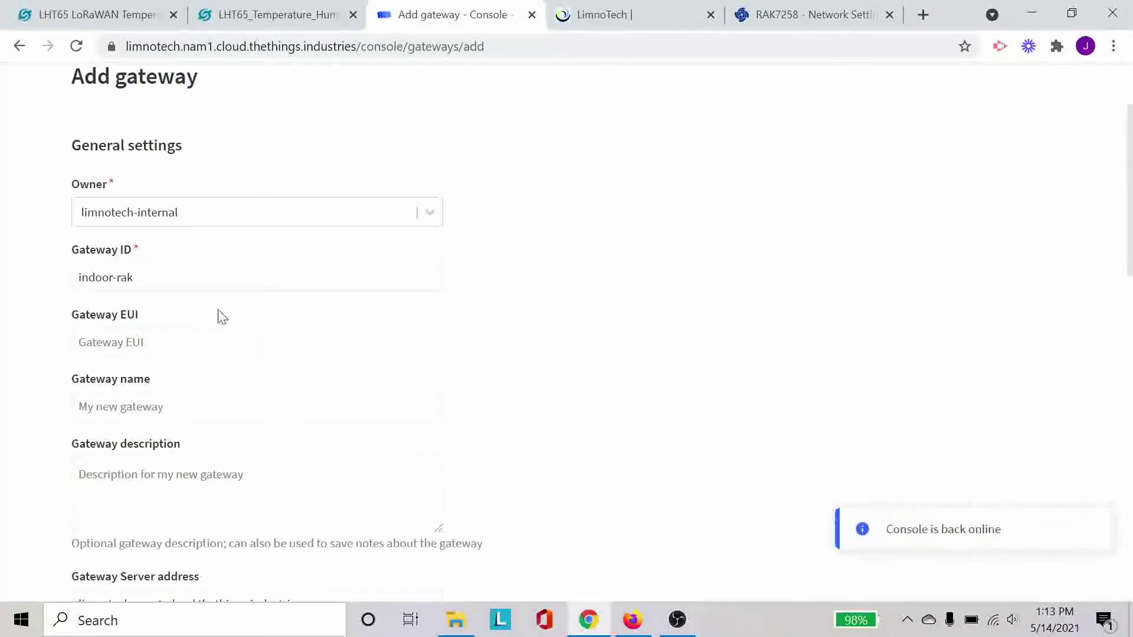
left_click(205, 338)
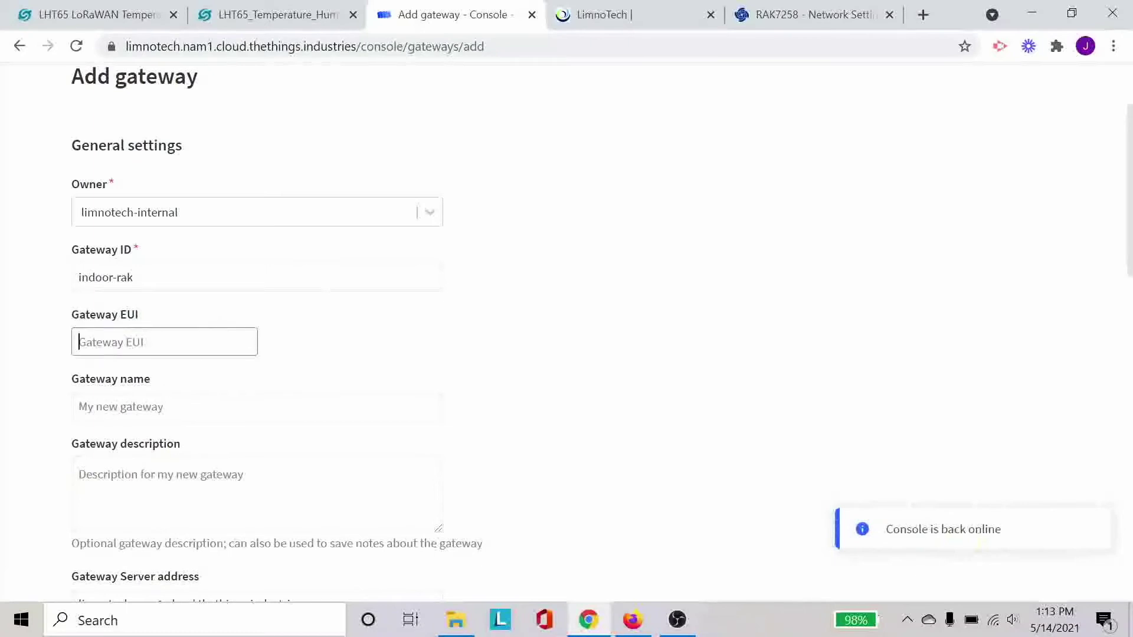
- Paste the copied EUI AC 1F 09 FF FE 00 AC 06 into the Gateway EUI field
left_click(791, 13)
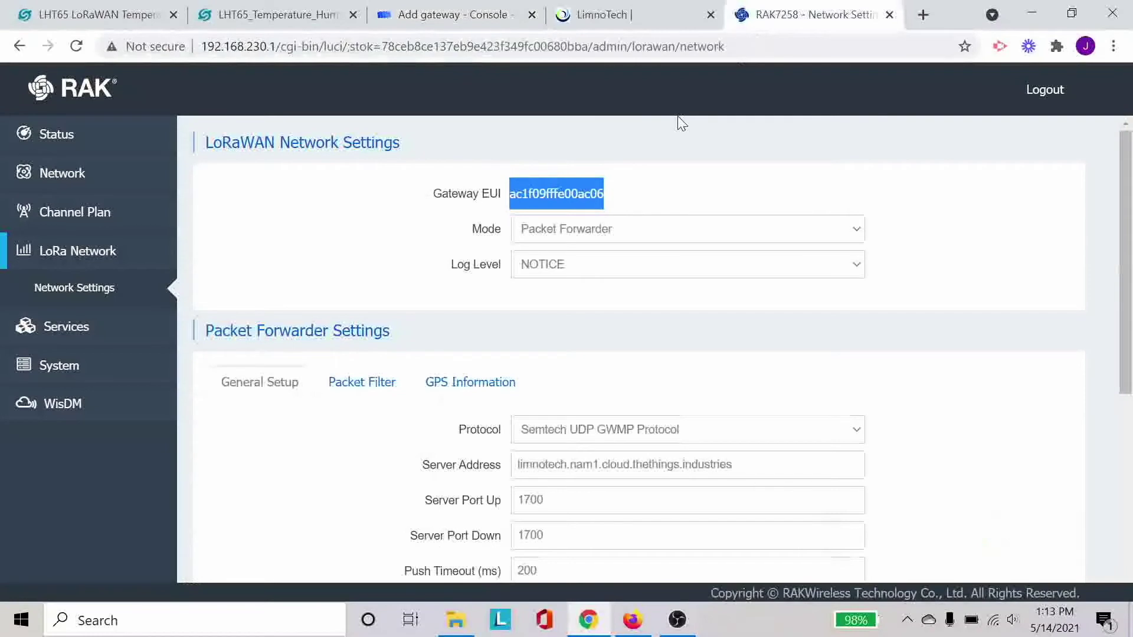
left_click(460, 15)
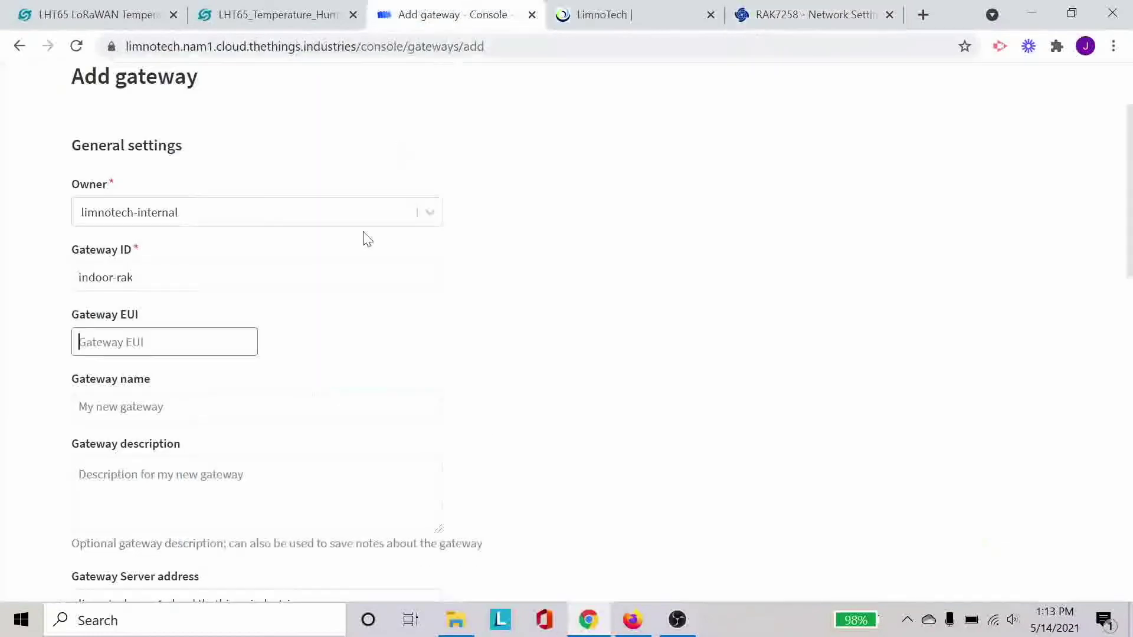
type("AC 1F 09 FF FE 00 AC 06")
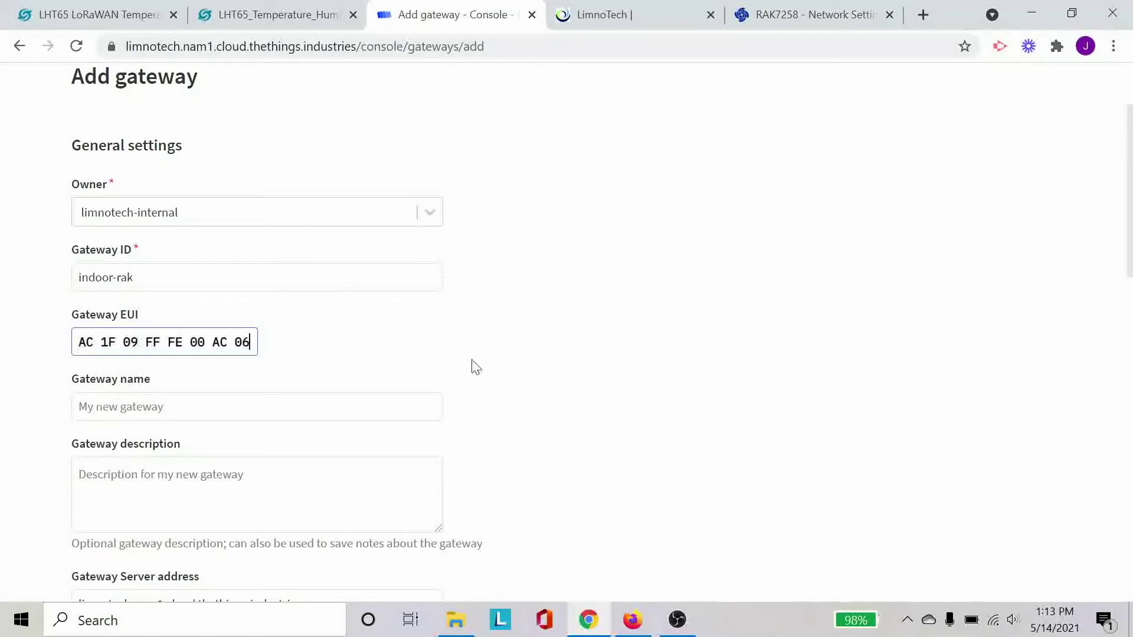
scroll(527, 365, "down", 3)
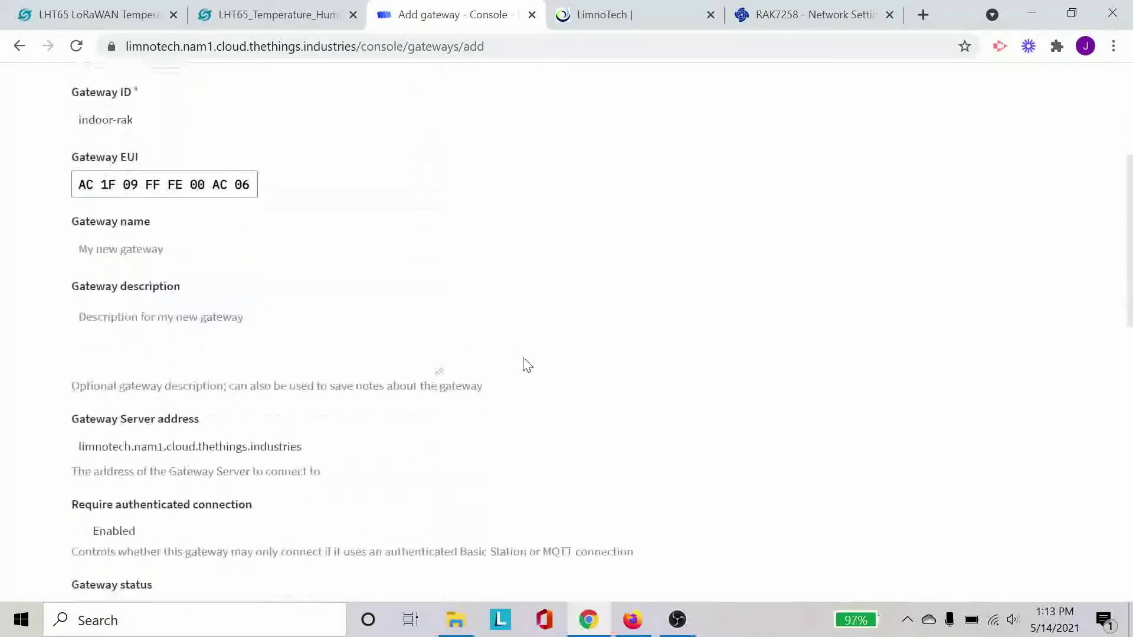
scroll(527, 365, "down", 1)
scroll(527, 365, "up", 3)
scroll(528, 365, "down", 4)
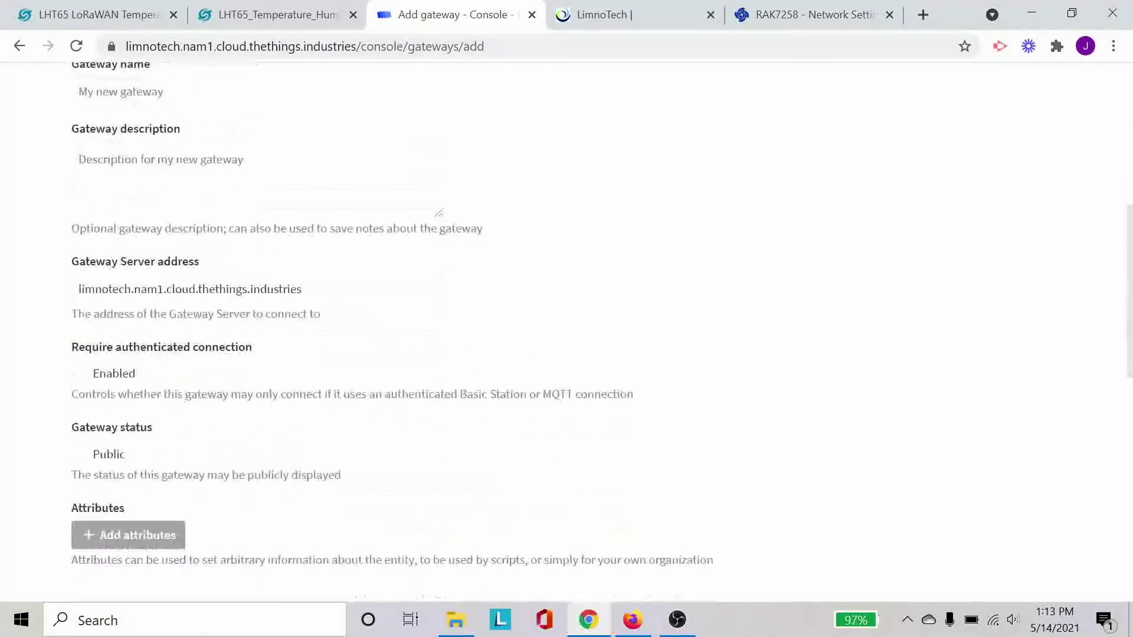
left_click_drag(302, 289, 77, 289)
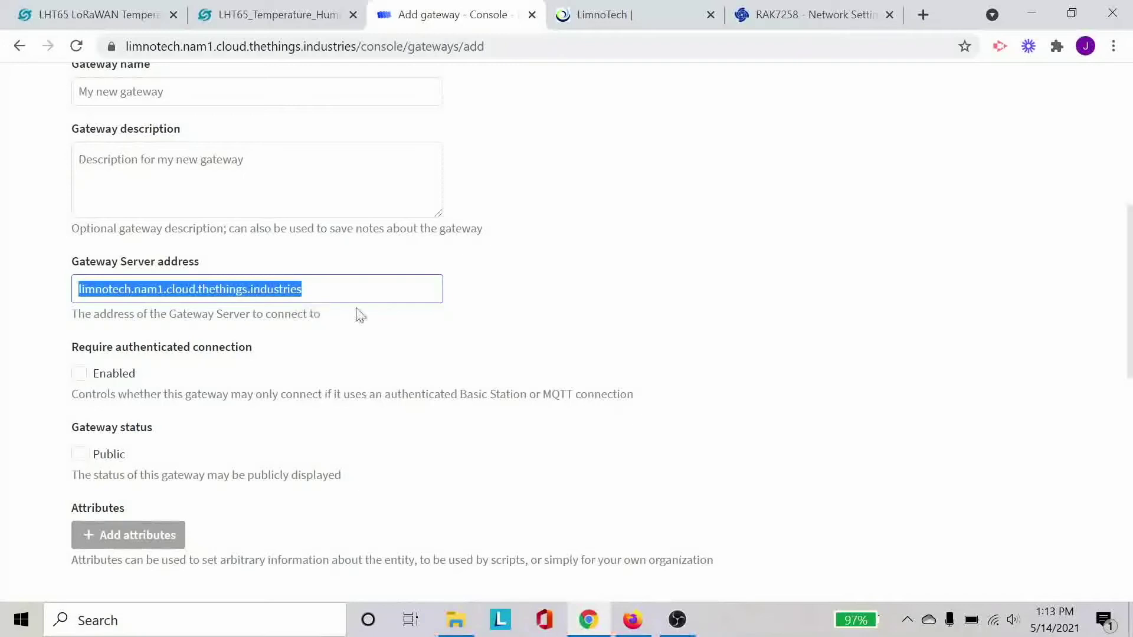
scroll(626, 374, "down", 2)
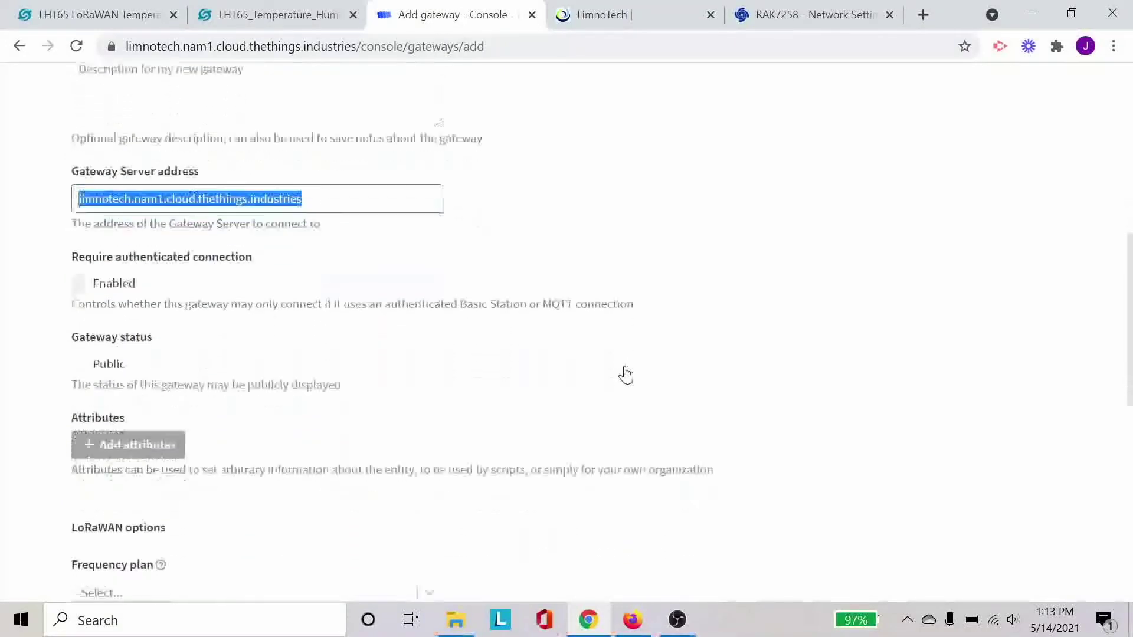
scroll(822, 458, "down", 4)
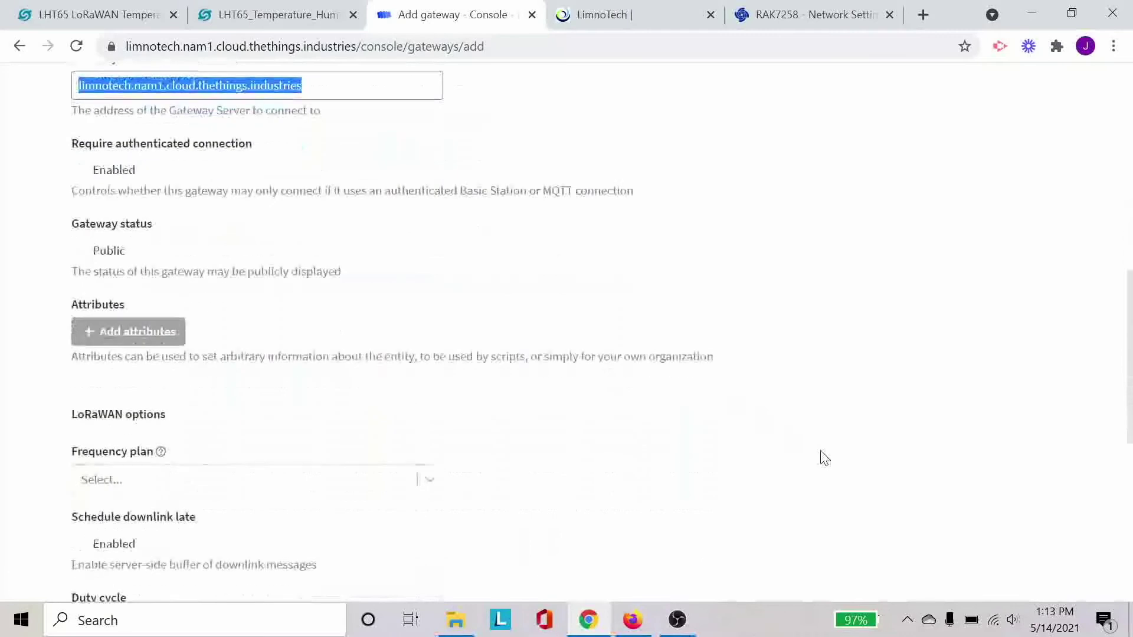
scroll(825, 458, "down", 4)
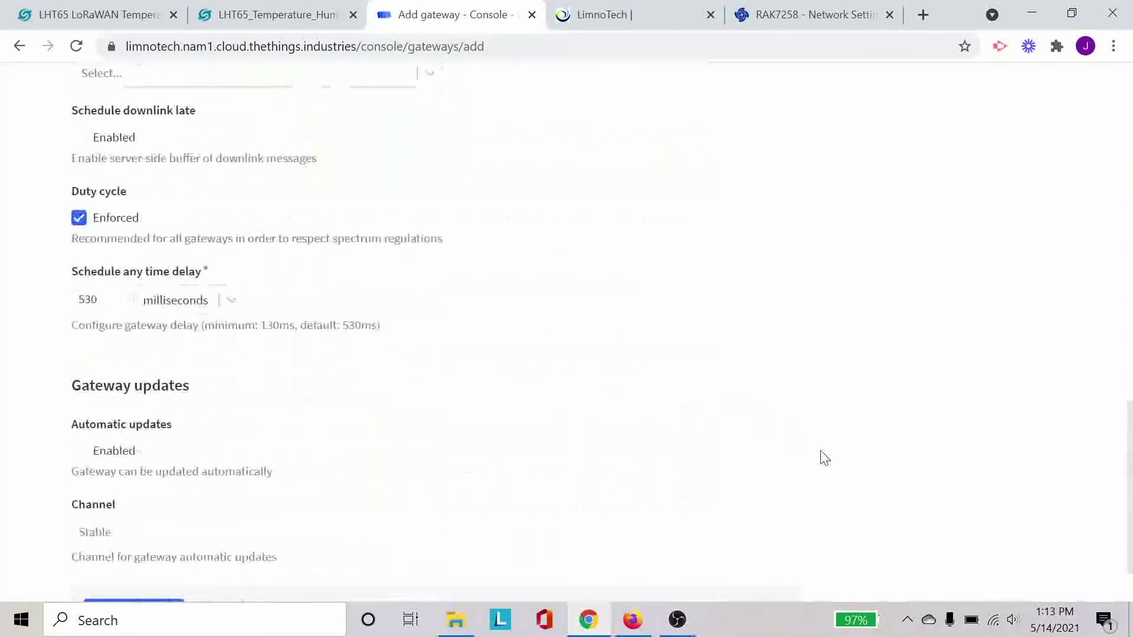
scroll(825, 458, "down", 1)
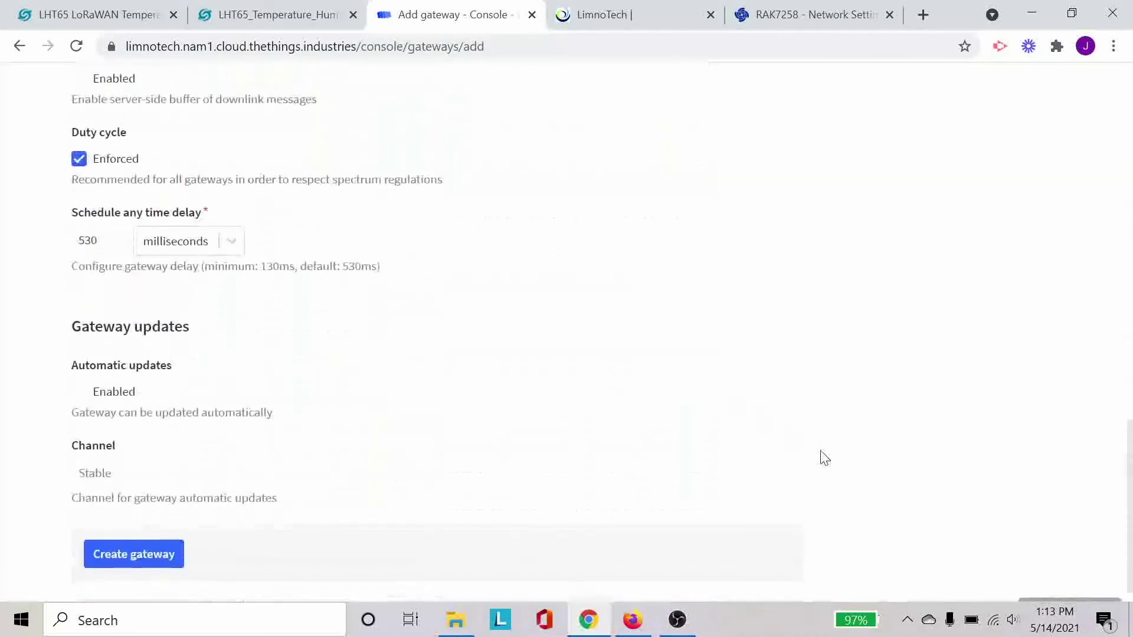
scroll(825, 458, "down", 1)
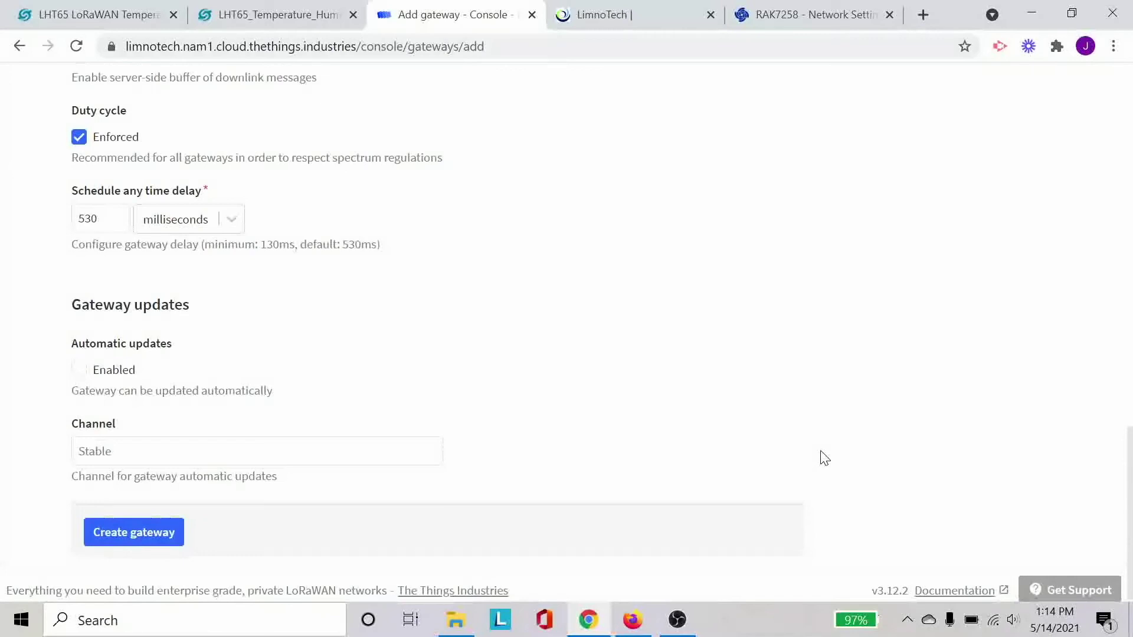
scroll(589, 421, "up", 8)
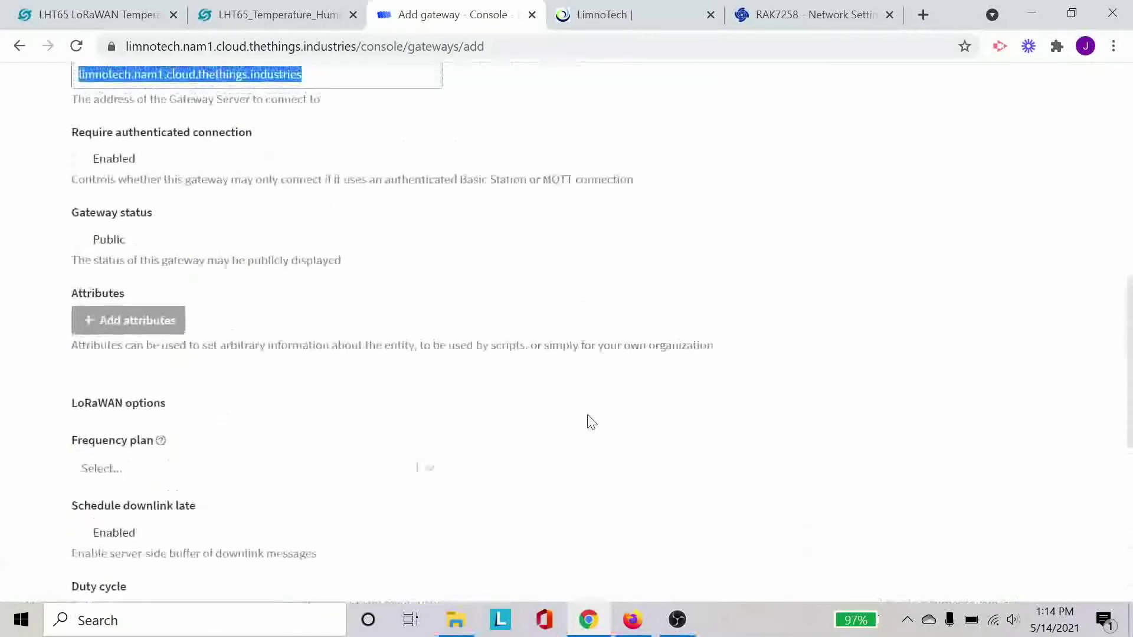
scroll(591, 421, "down", 10)
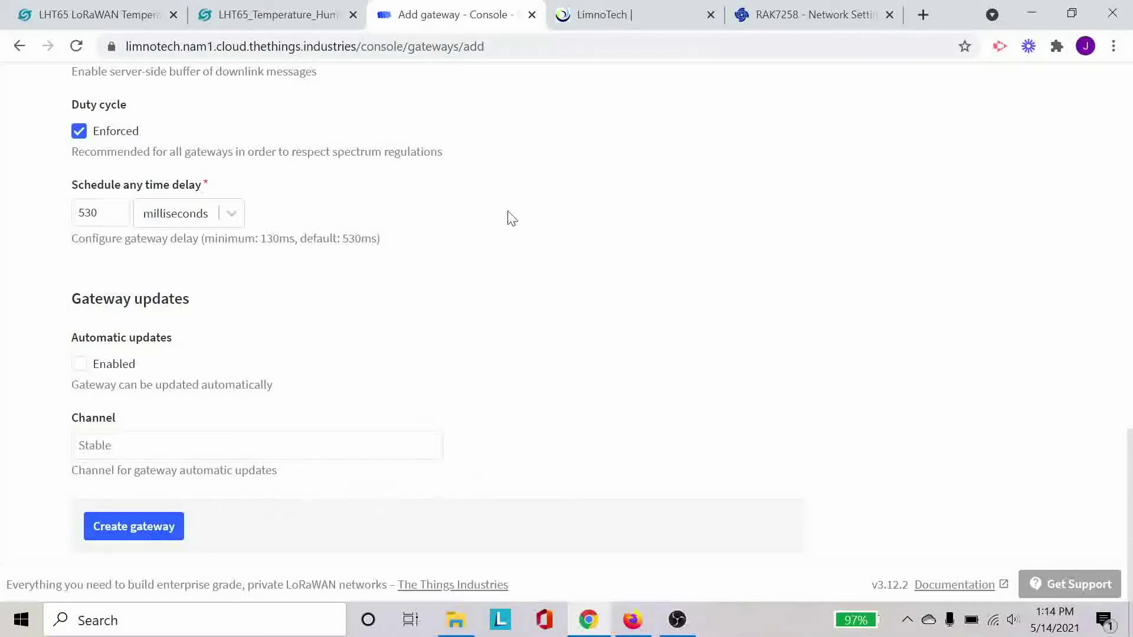
scroll(681, 232, "up", 20)
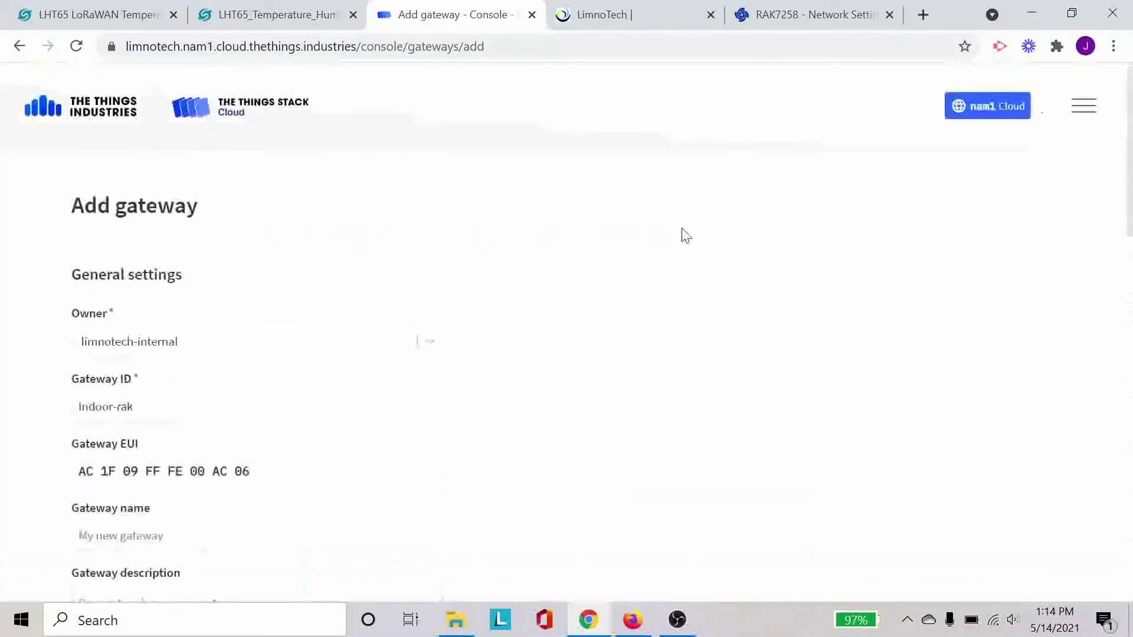
- Return to the console overview and reopen the Gateways list to see rak7258-ac06 Connected
left_click(93, 106)
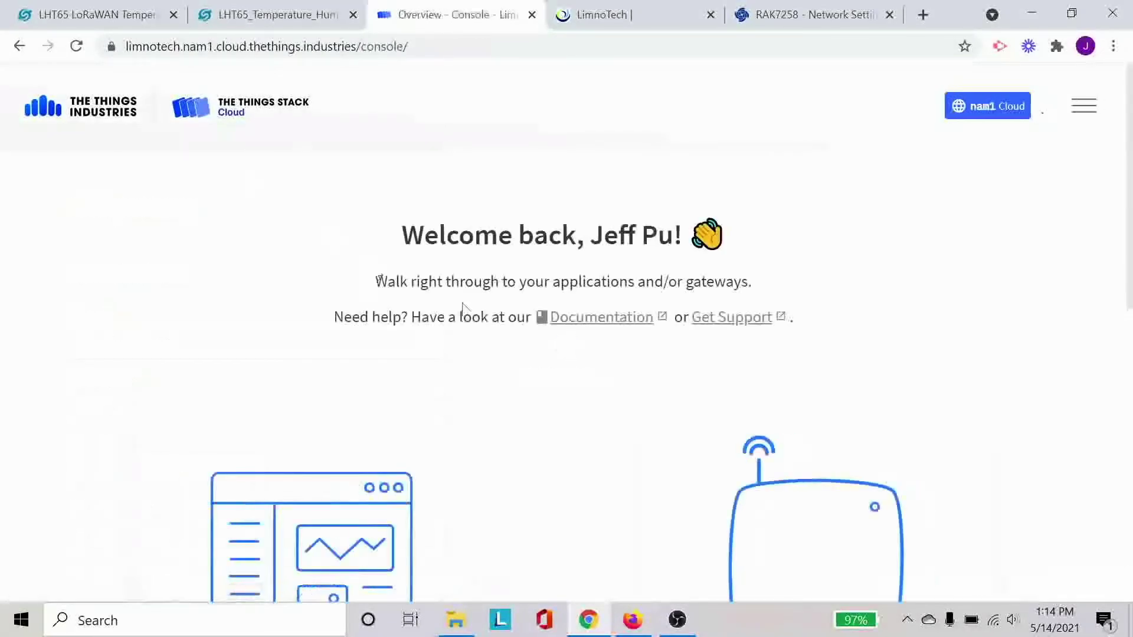
scroll(756, 497, "down", 4)
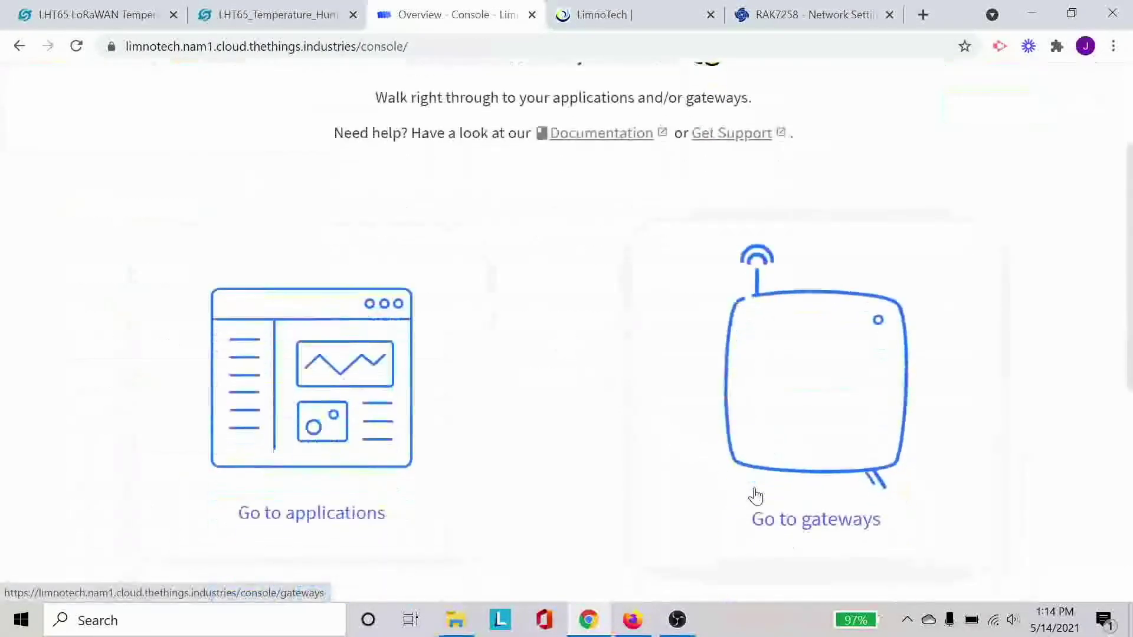
left_click(760, 423)
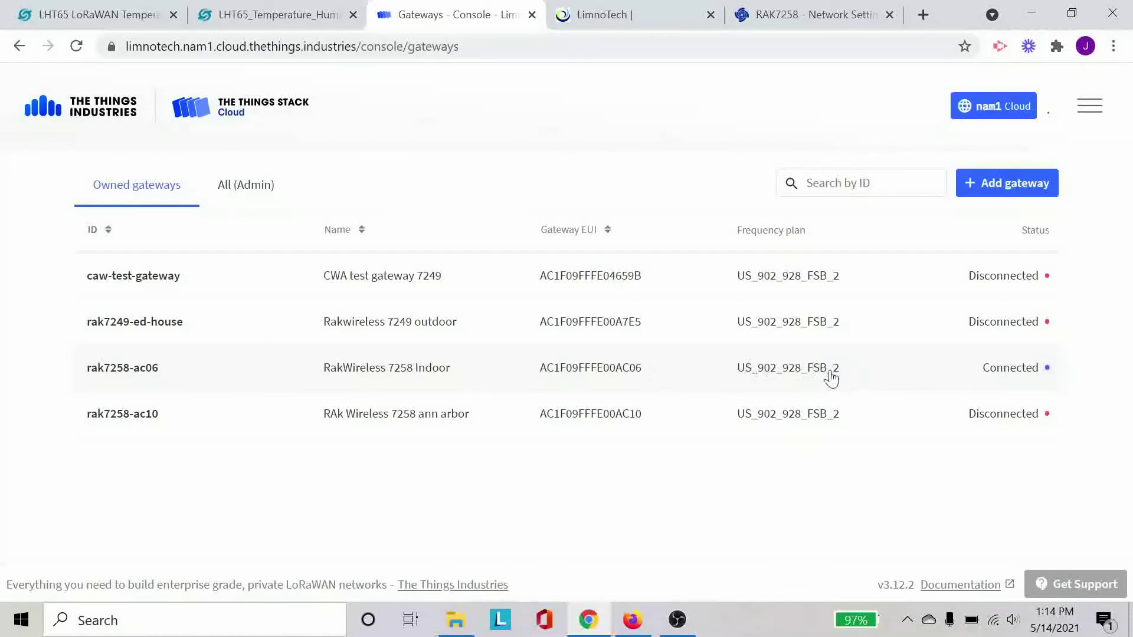
left_click_drag(831, 378, 787, 482)
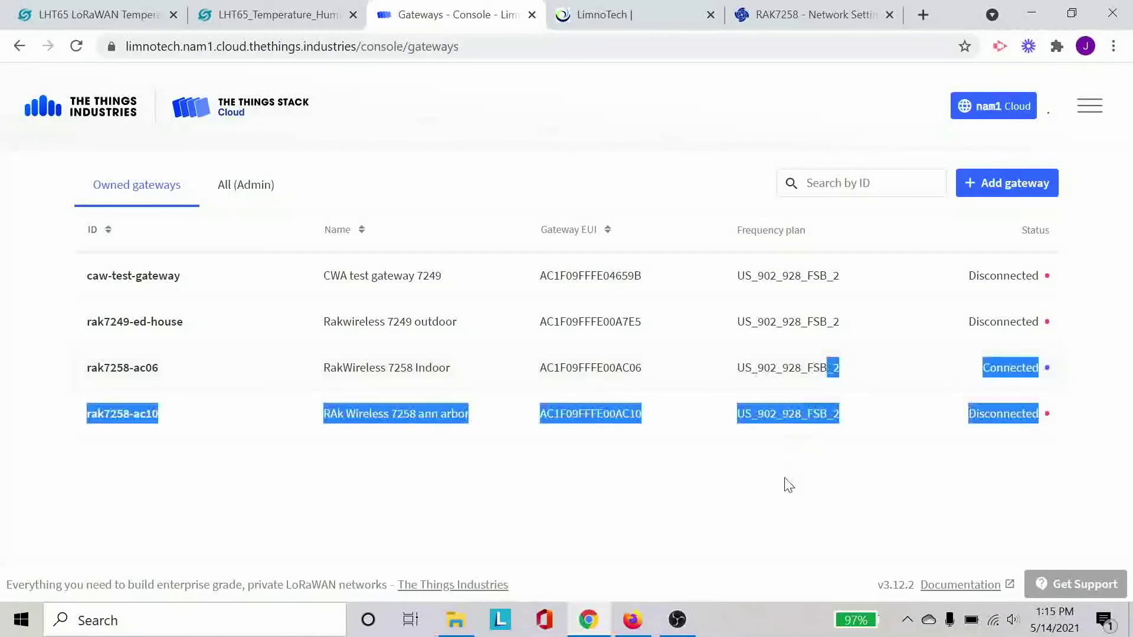
left_click(788, 485)
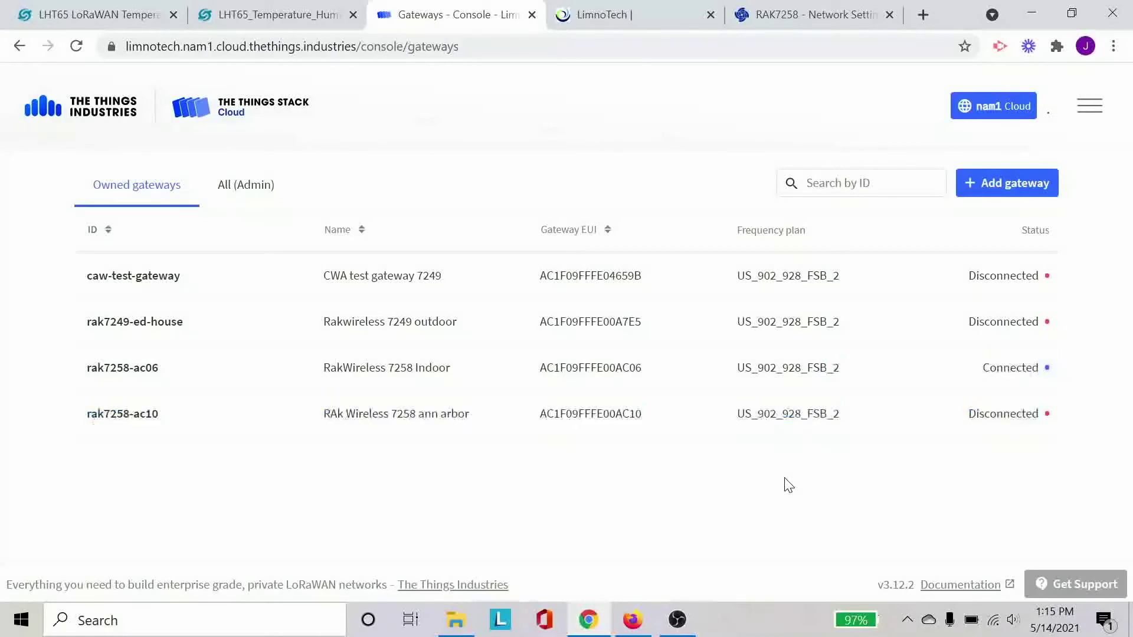
- Review the rak7258-ac06 gateway overview, then view its Live data showing the 13:15:27 status events
left_click(505, 367)
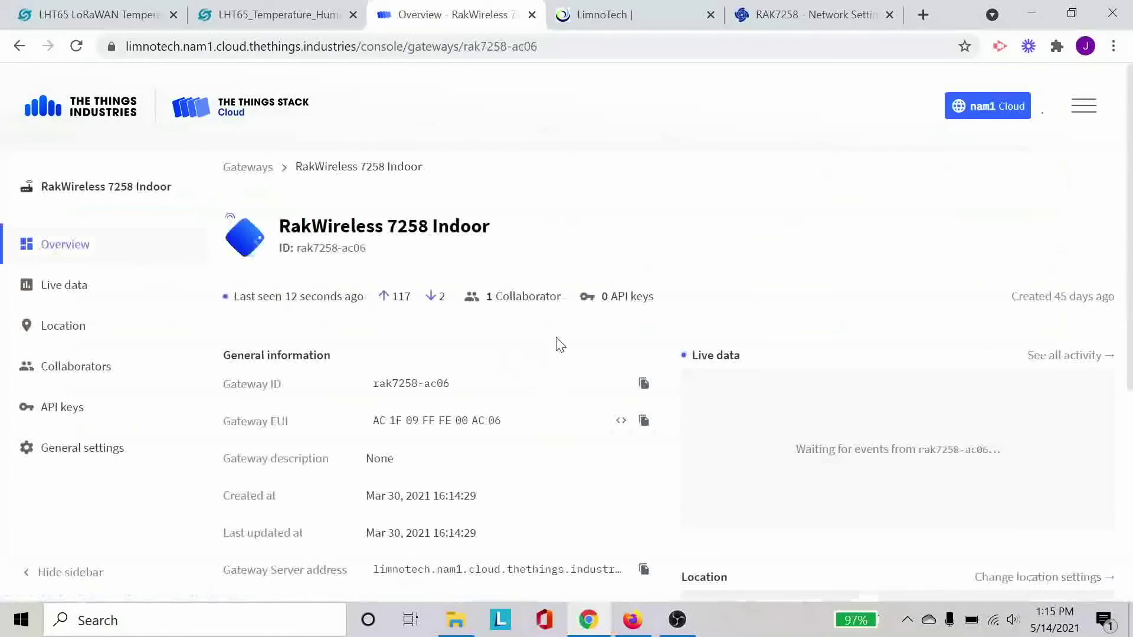
scroll(676, 387, "down", 1)
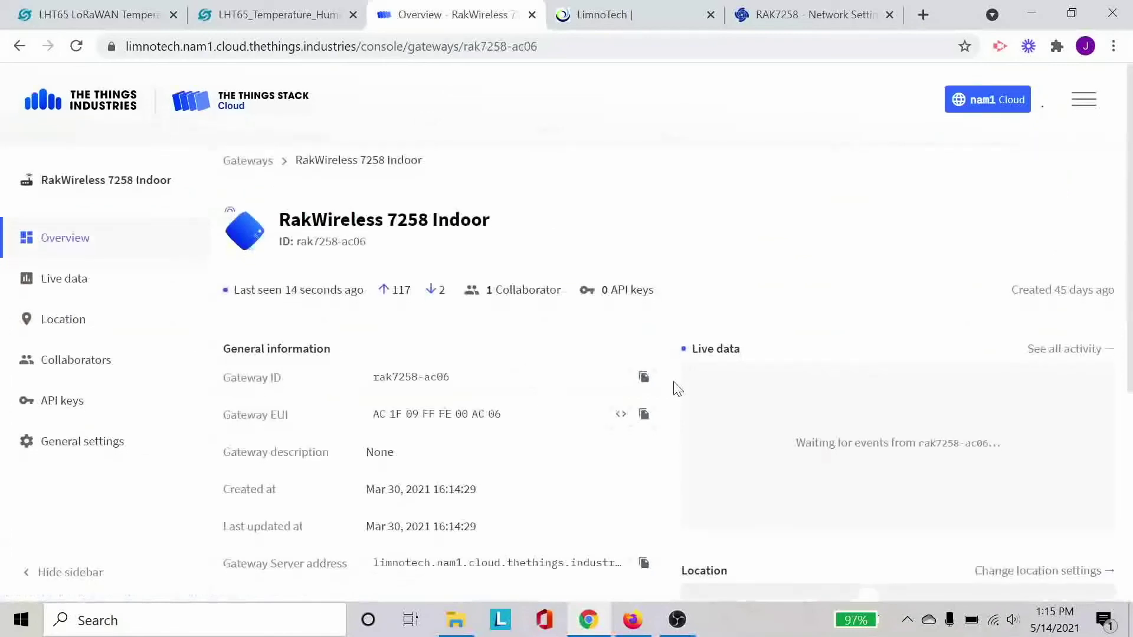
scroll(675, 388, "down", 1)
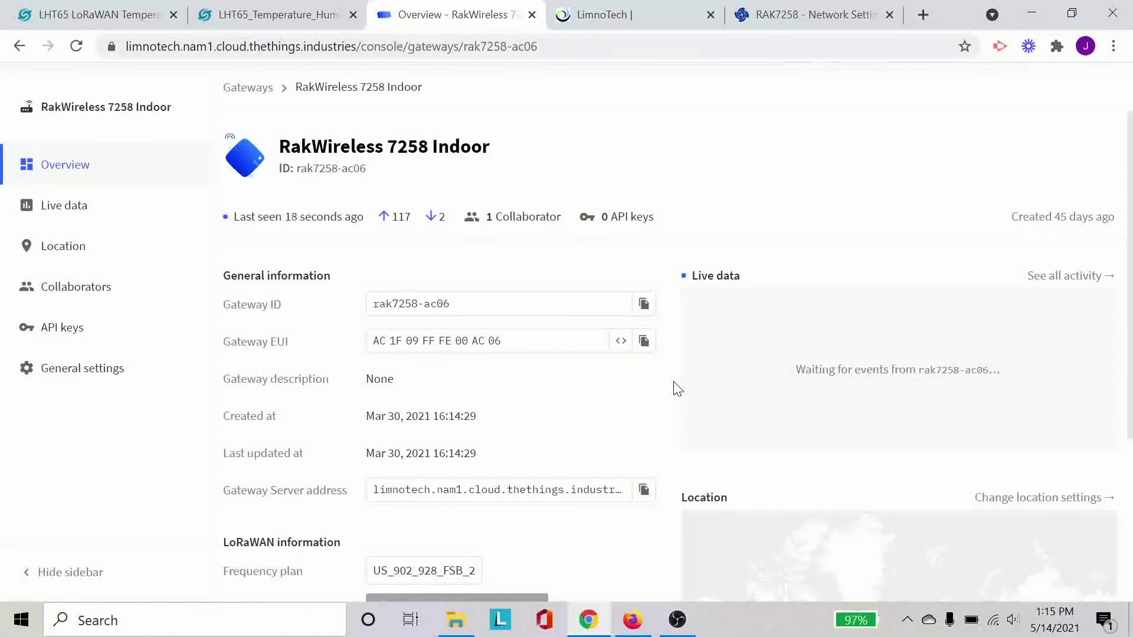
scroll(678, 389, "down", 5)
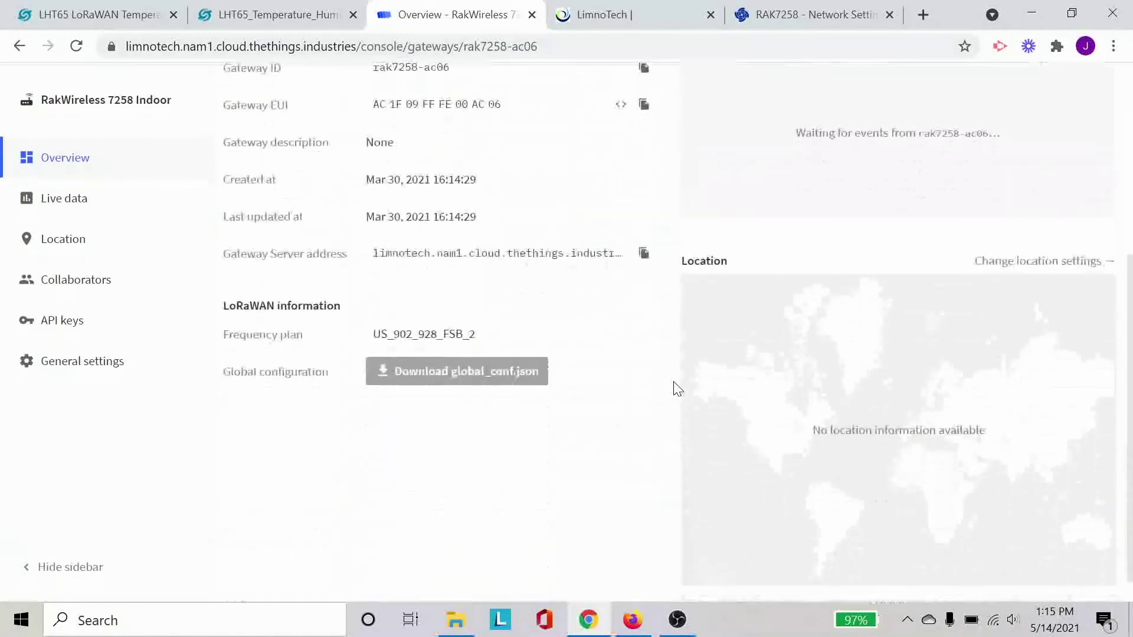
scroll(678, 388, "up", 5)
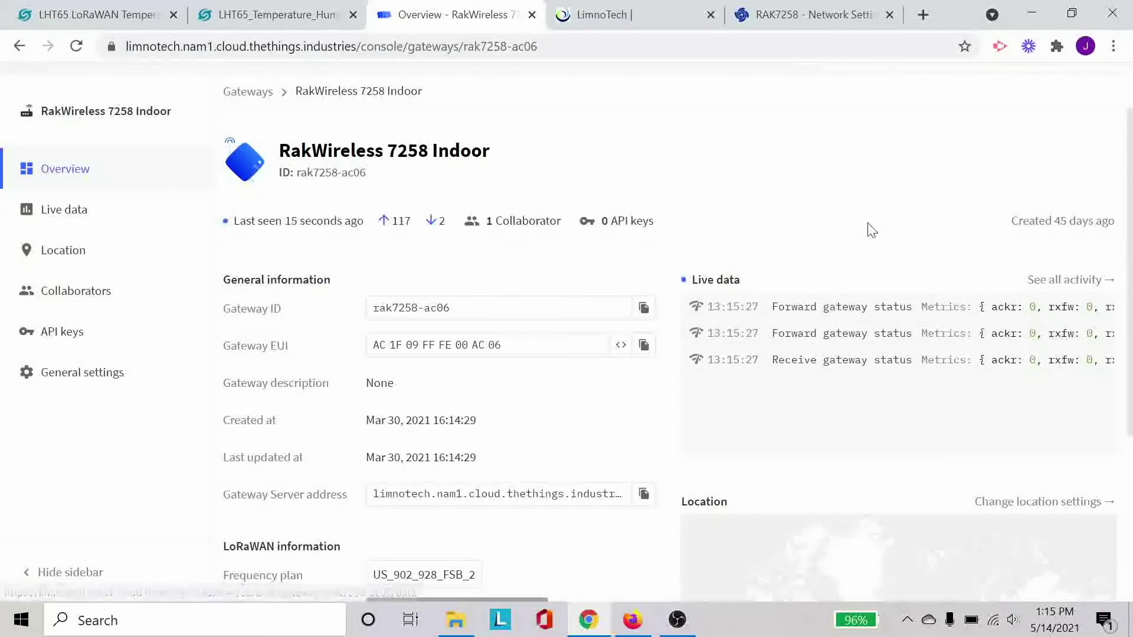
scroll(658, 289, "down", 3)
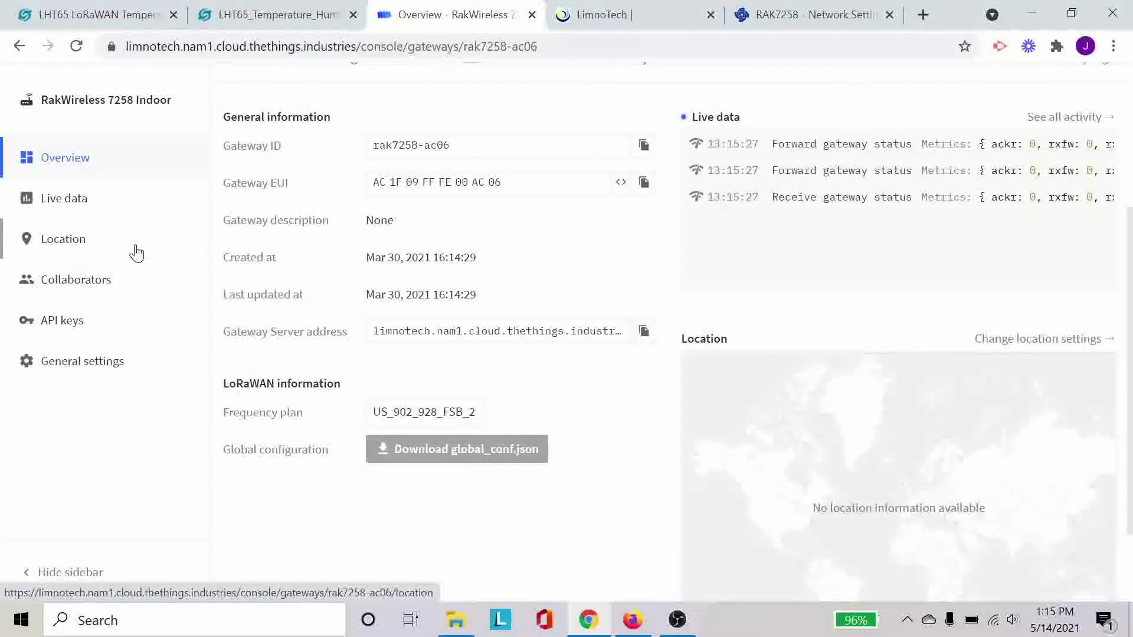
scroll(136, 253, "up", 3)
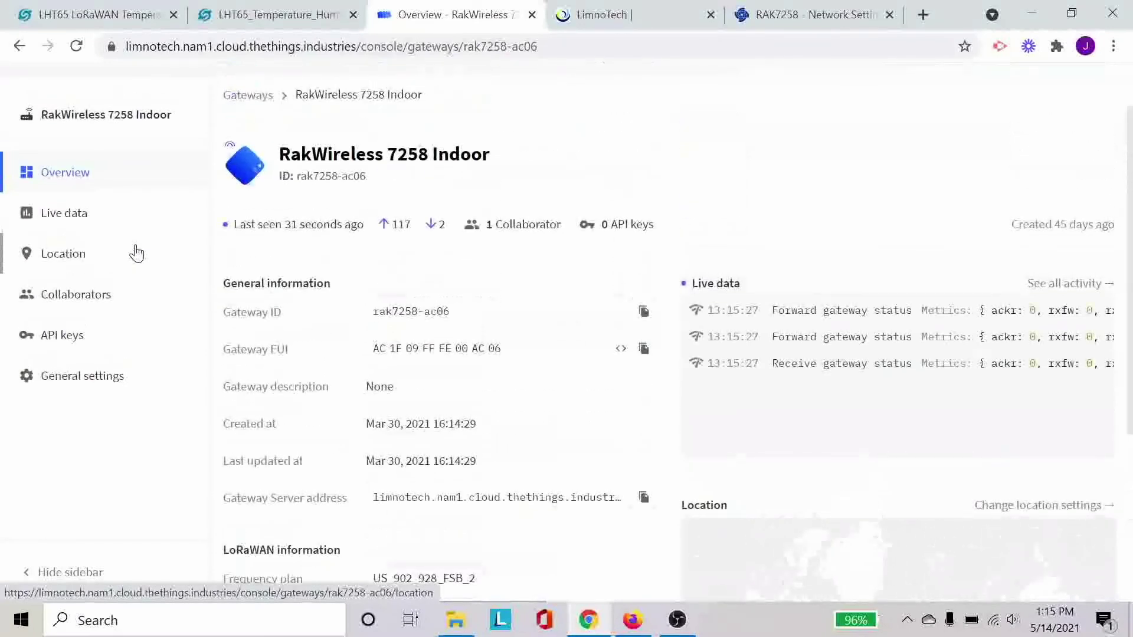
left_click(140, 232)
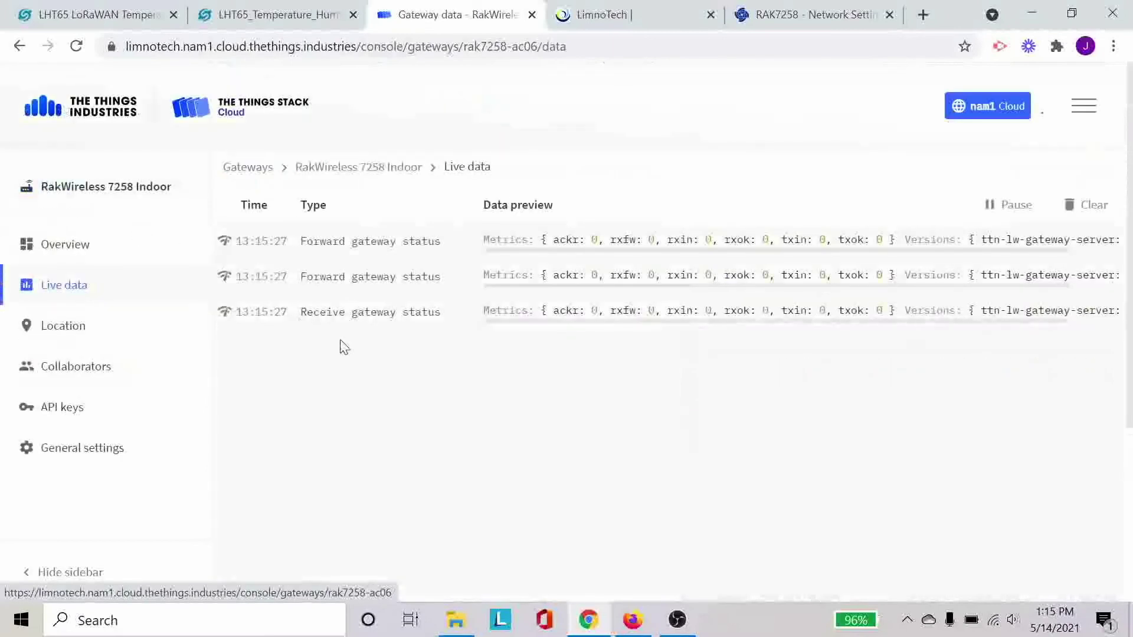